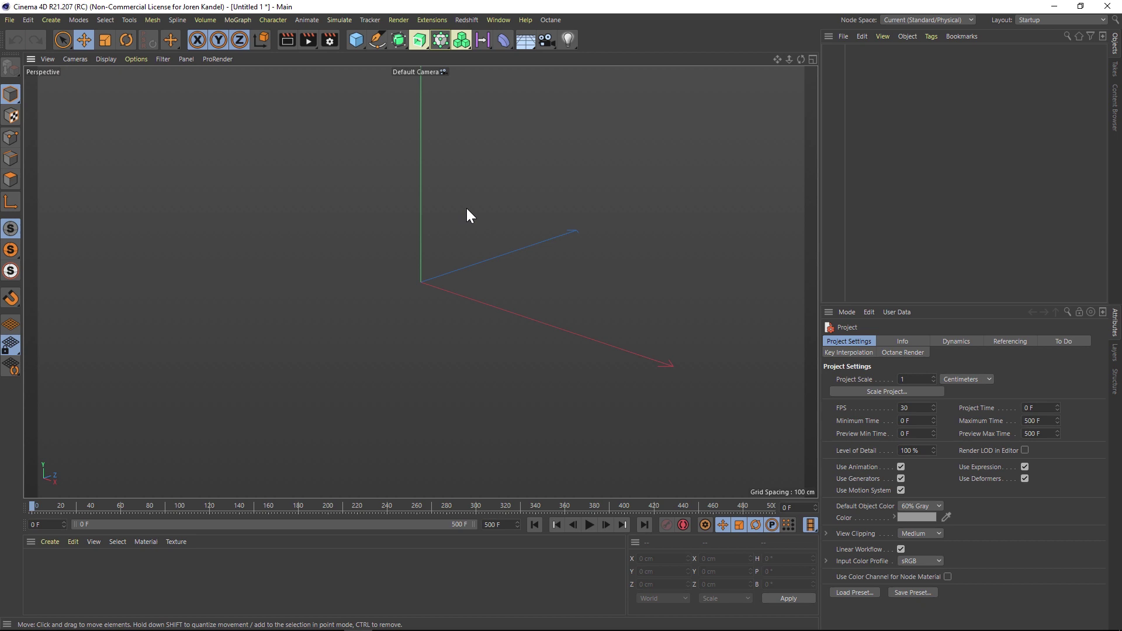
Add a particle emitter to the scene
key("shift+c")
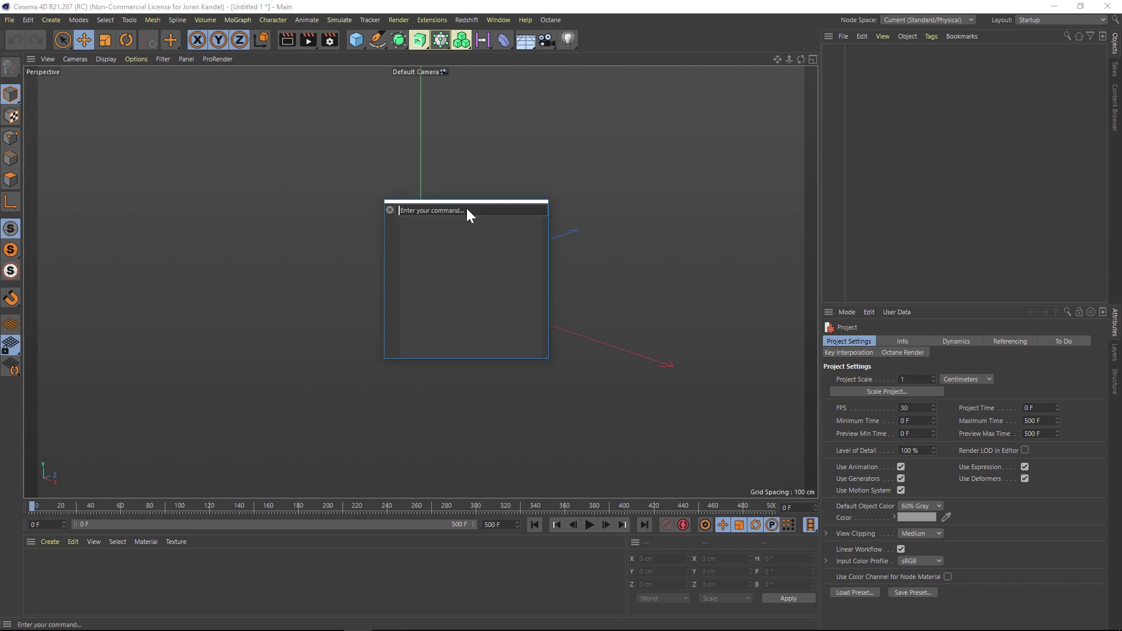
type("emit")
key("Return")
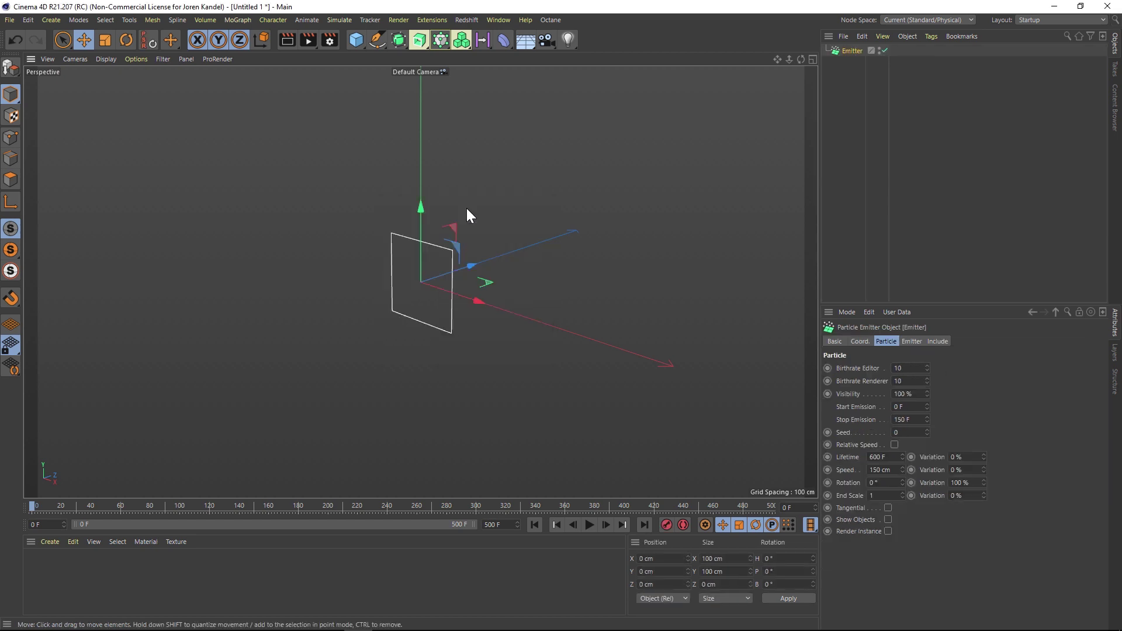
Add a Volume Builder and a Random Field, with the Random Field placed as the Volume Builder's child
left_click(462, 39)
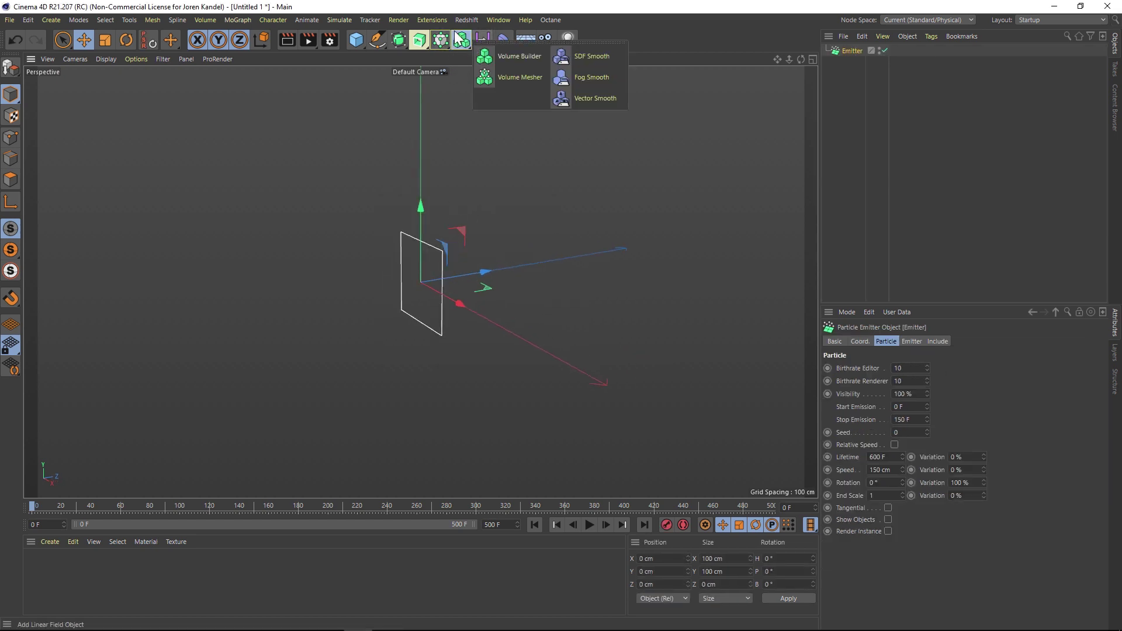
left_click(512, 57)
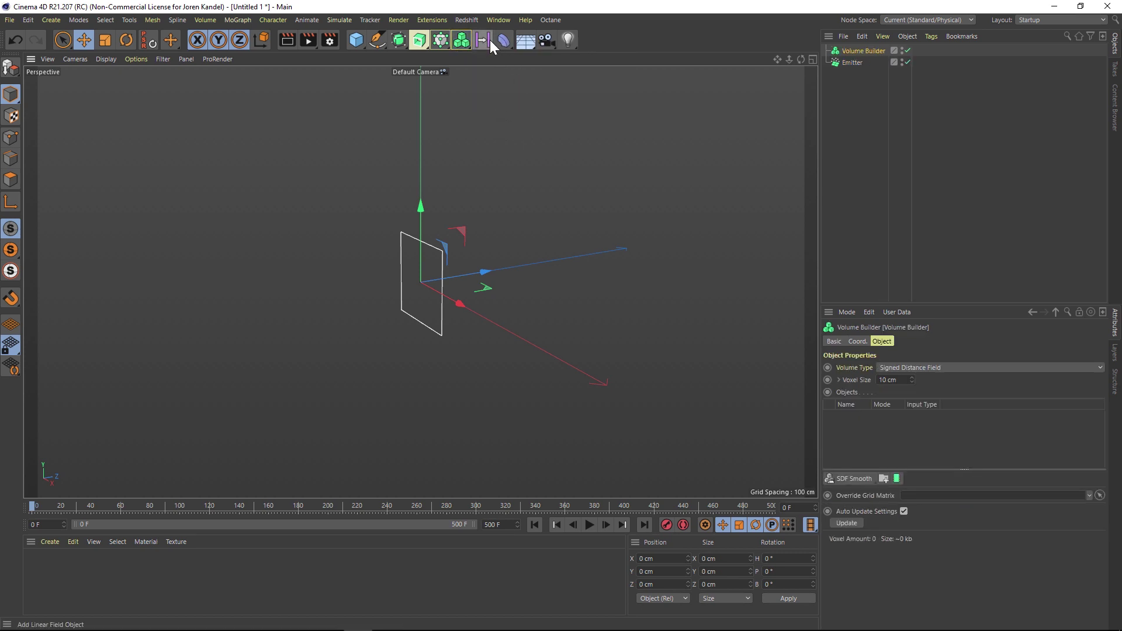
left_click(485, 37)
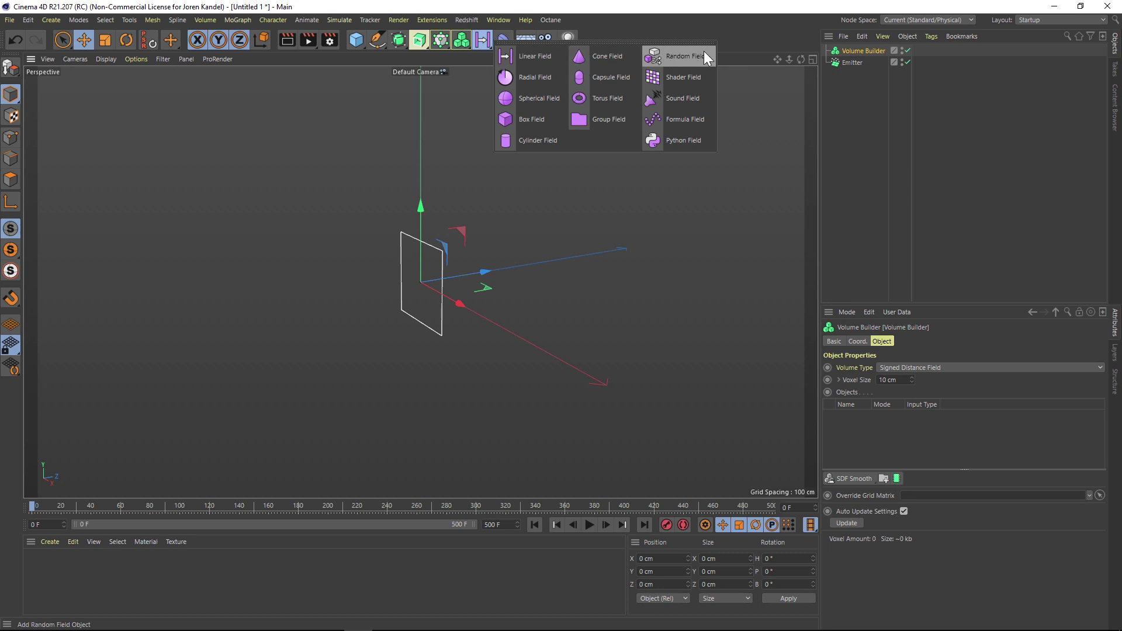
left_click(685, 56)
mouse_move(859, 50)
left_mouse_down()
mouse_move(871, 66)
mouse_move(860, 61)
left_mouse_up()
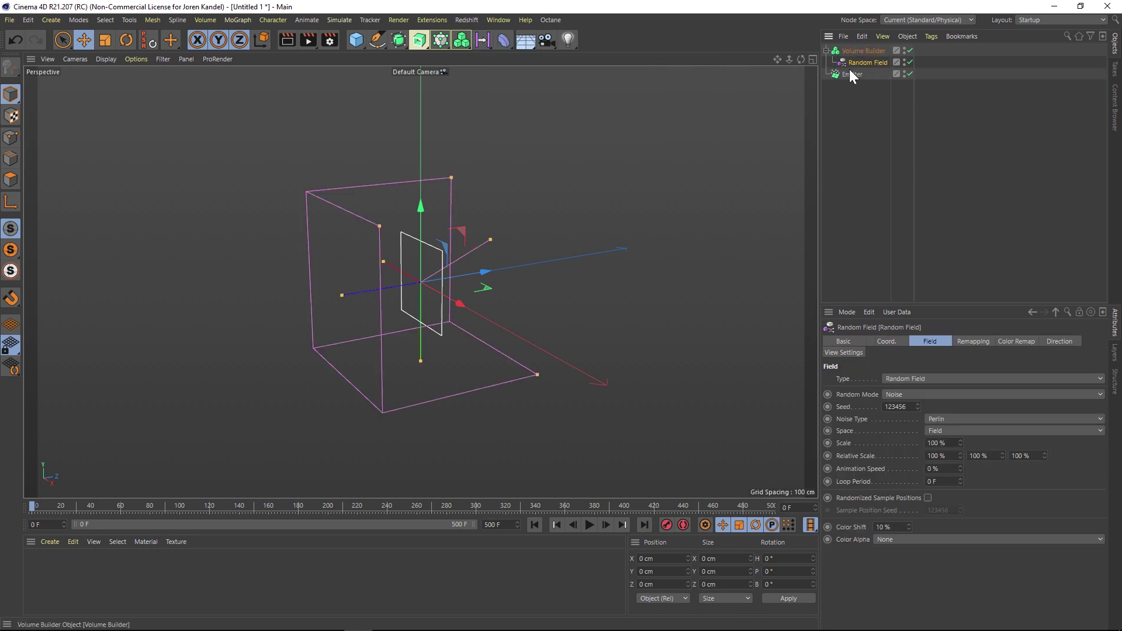
left_click_drag(389, 310, 412, 275, "alt")
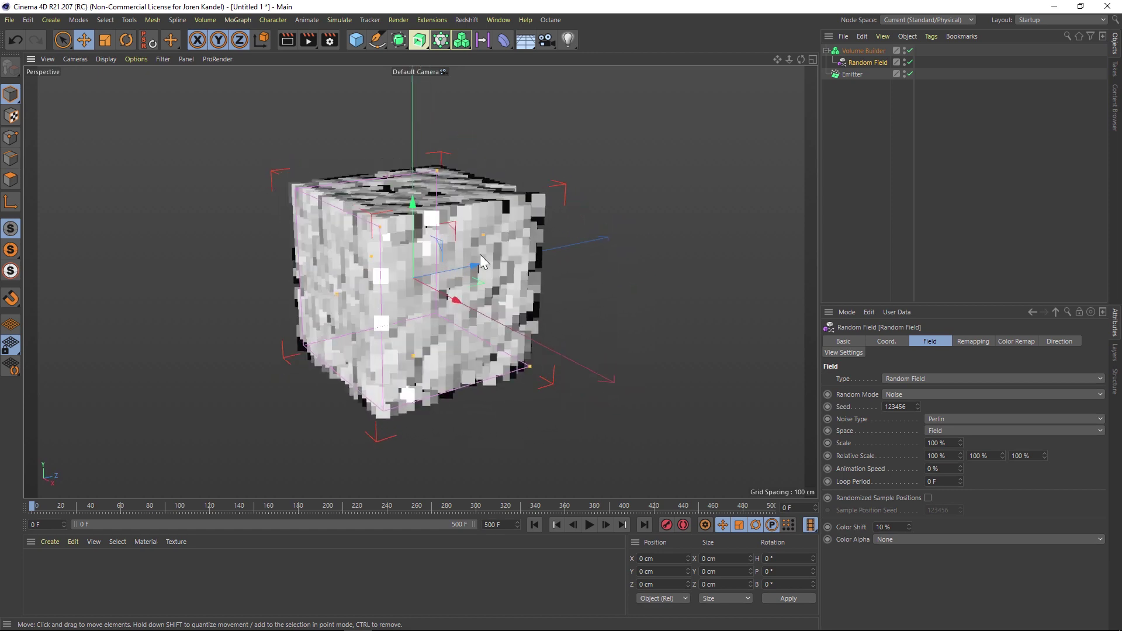
left_click_drag(777, 59, 777, 52)
left_click_drag(421, 282, 409, 275, "alt")
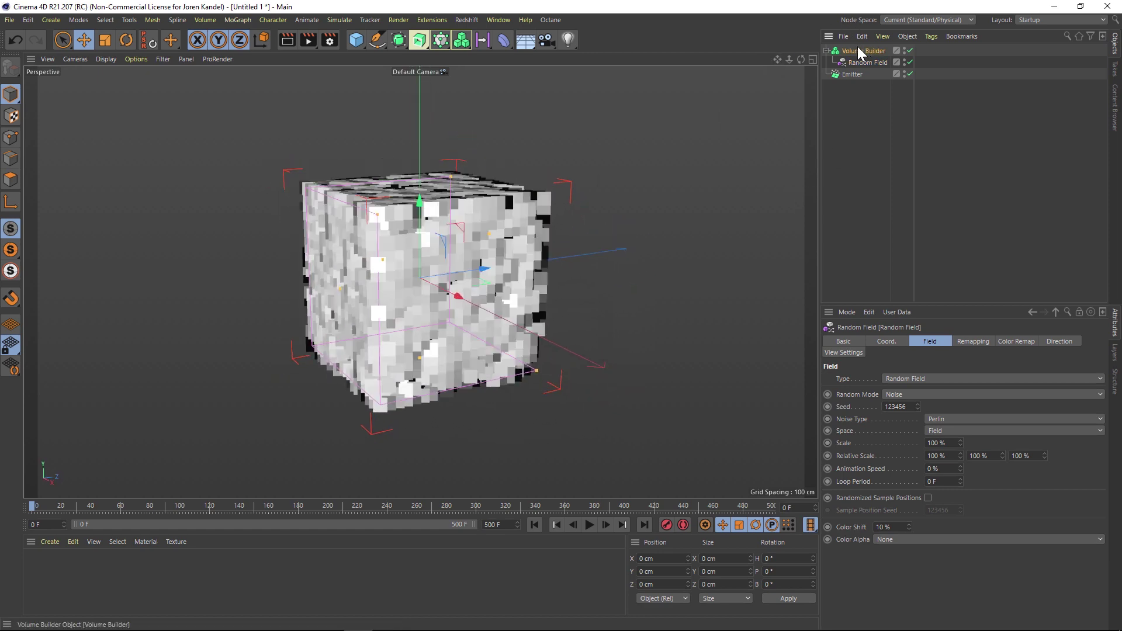
Set the Volume Builder's volume type to Vector
left_click(858, 51)
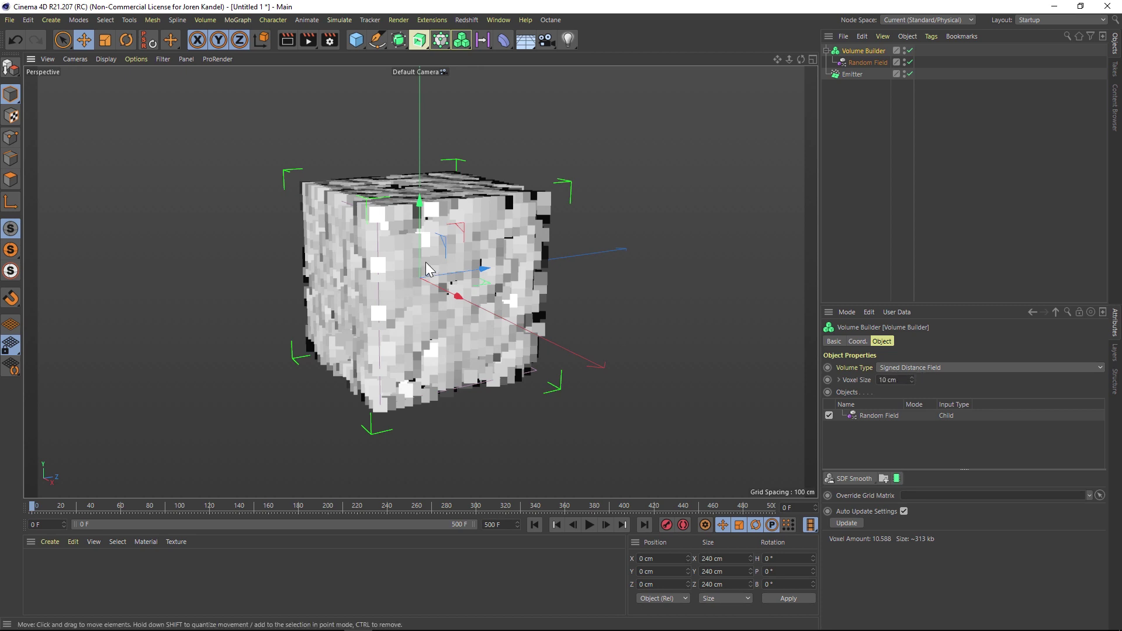
left_click_drag(416, 252, 423, 259, "alt")
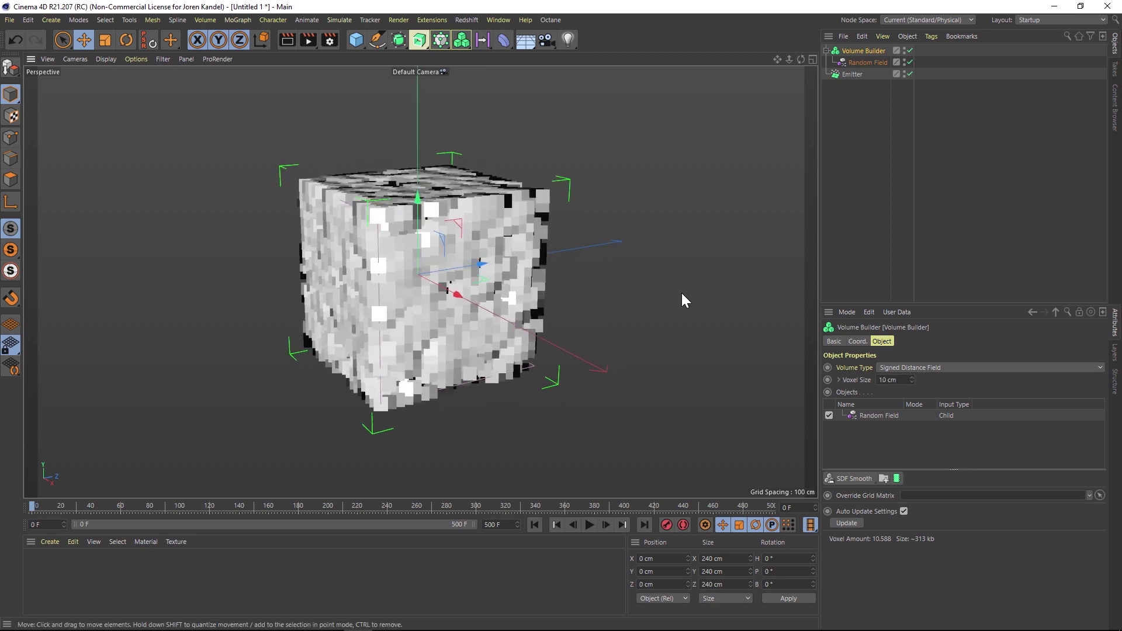
left_click(906, 366)
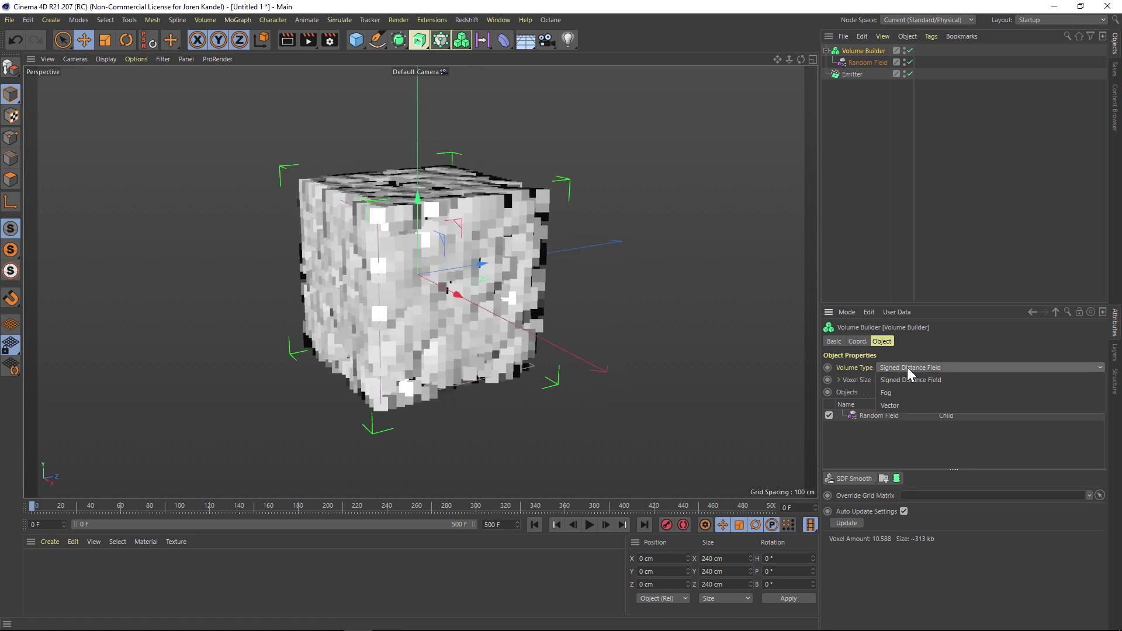
left_click(900, 406)
left_click_drag(399, 325, 408, 300, "alt")
scroll(408, 300, "up", 10)
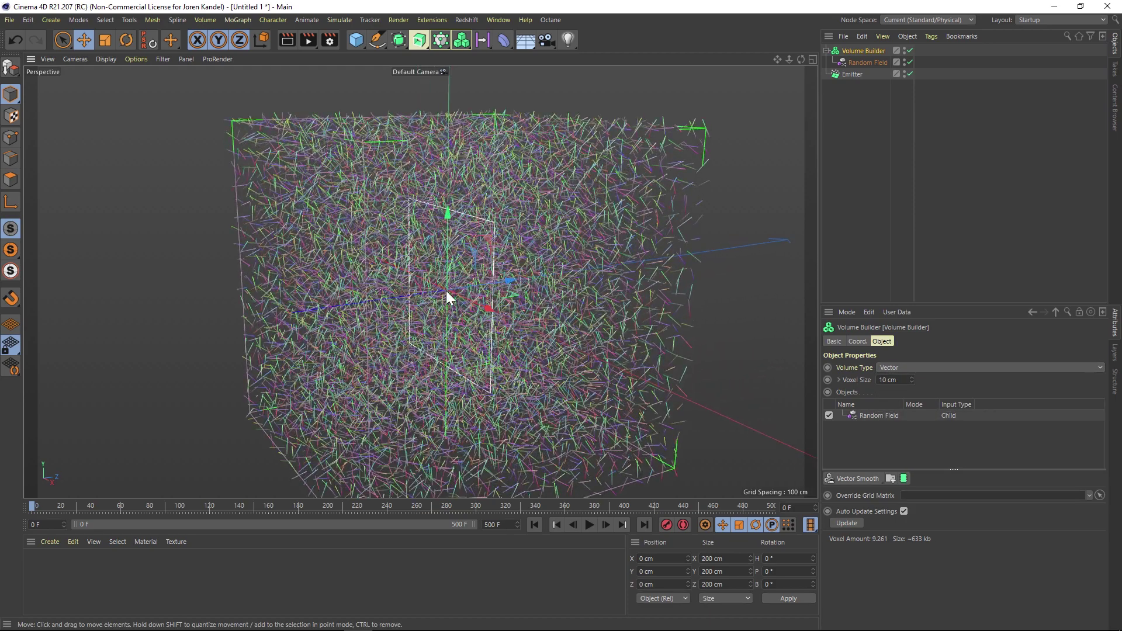
left_click_drag(440, 281, 485, 290, "alt")
Play the animation briefly from the first frame with the vector volume in place, stop it and rewind to the start
left_click(535, 524)
left_click(588, 524)
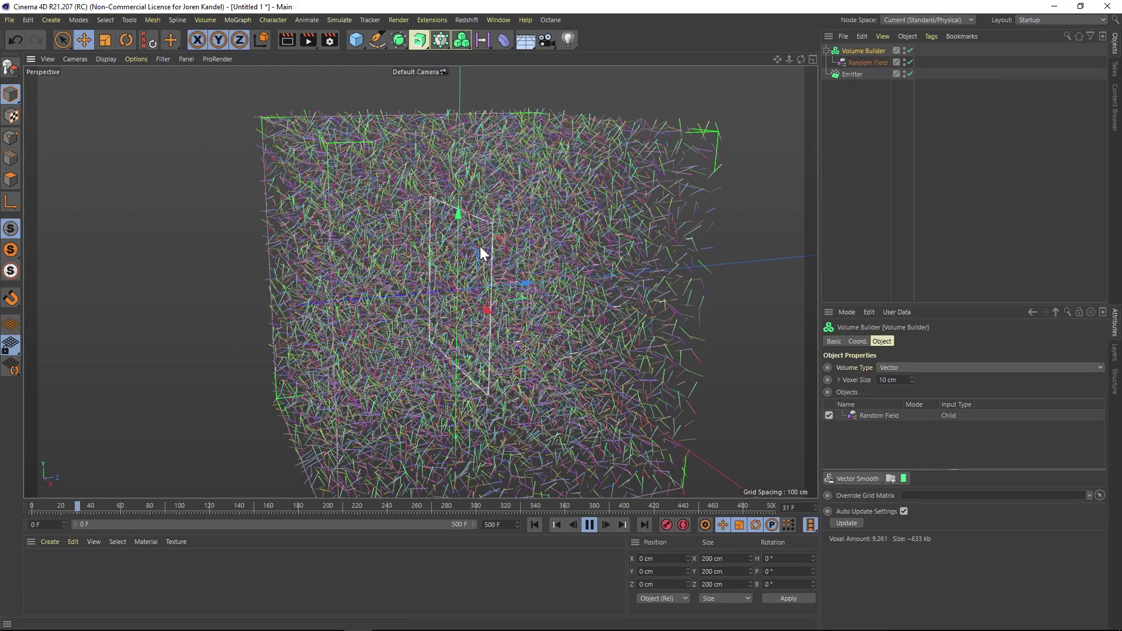
left_click(590, 524)
left_click(534, 524)
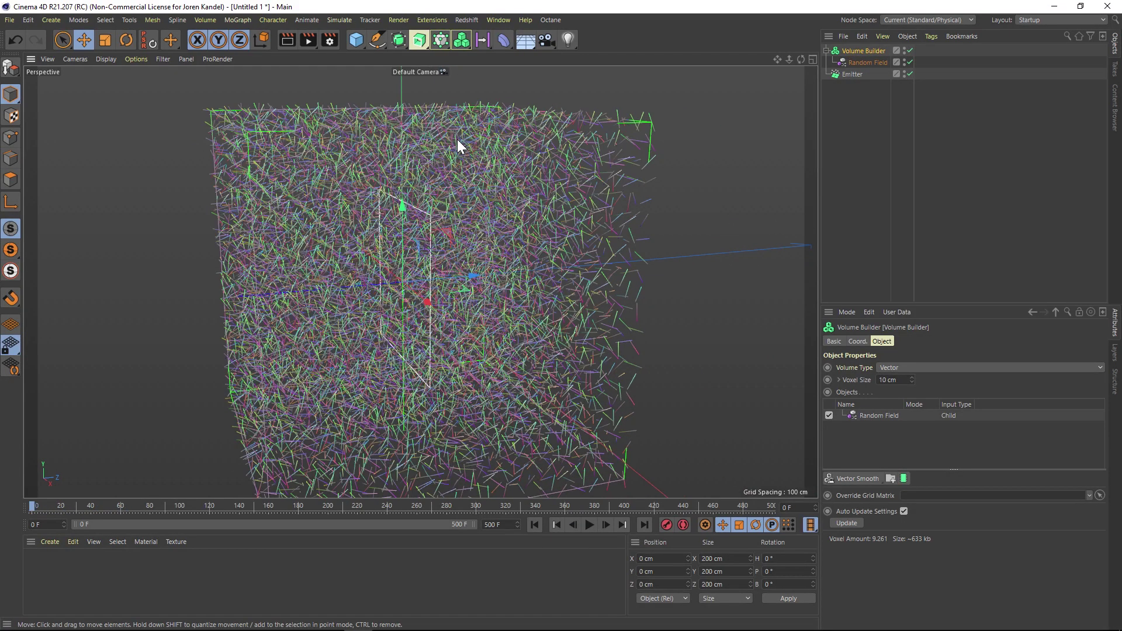
Add a Field Force and put the Volume Builder into its field list as a Volume Object
left_click(340, 20)
mouse_move(380, 99)
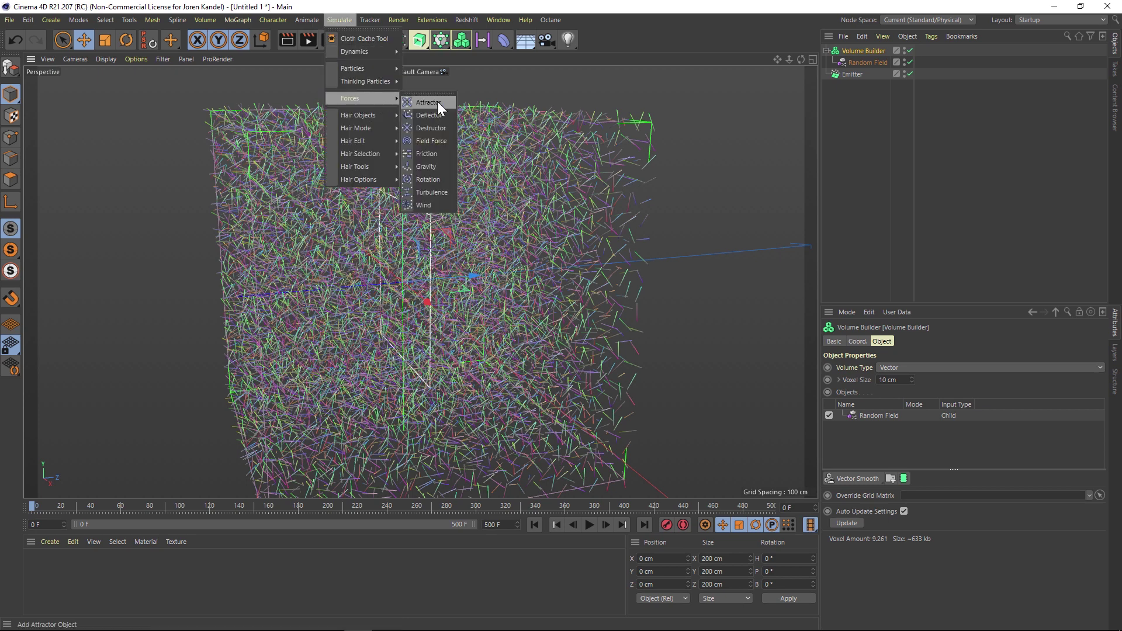
left_click(430, 141)
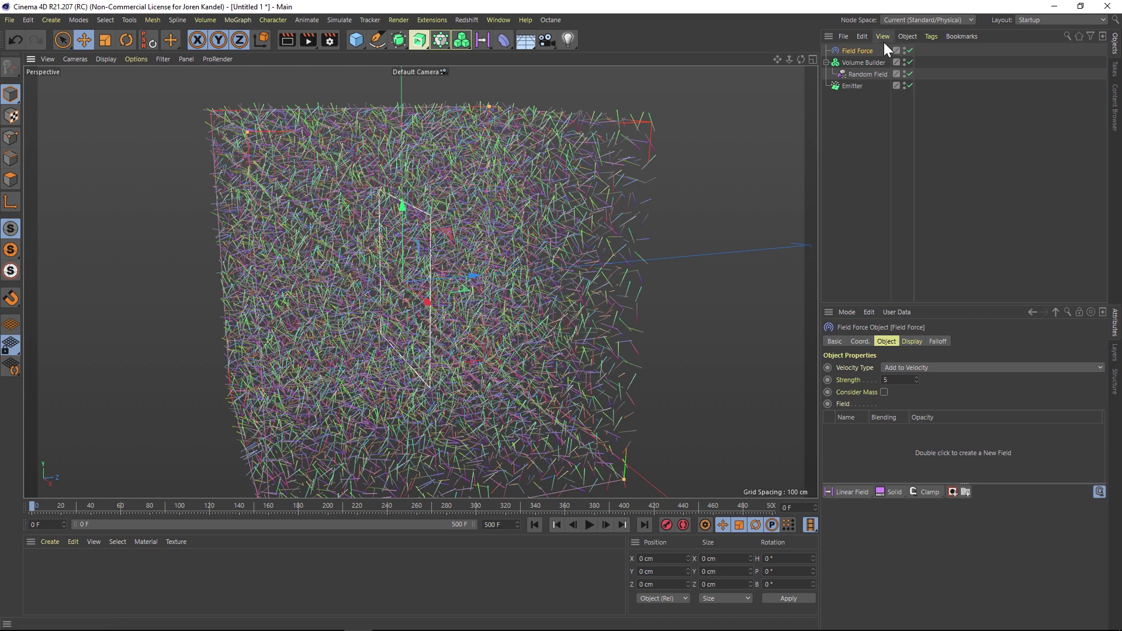
left_click_drag(856, 61, 878, 440)
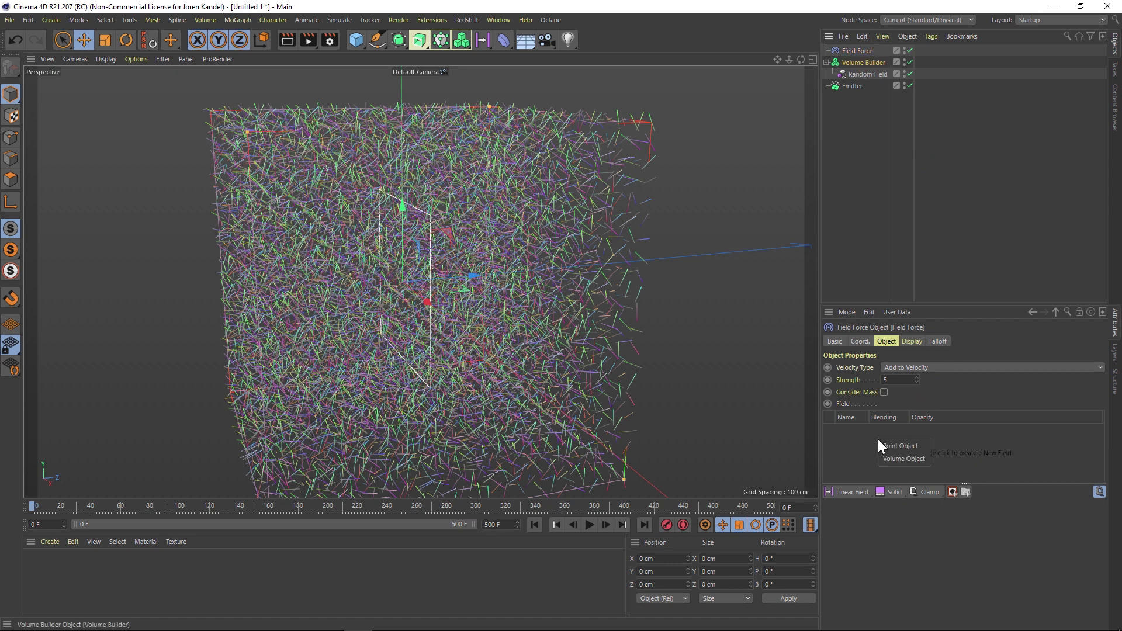
left_click(904, 459)
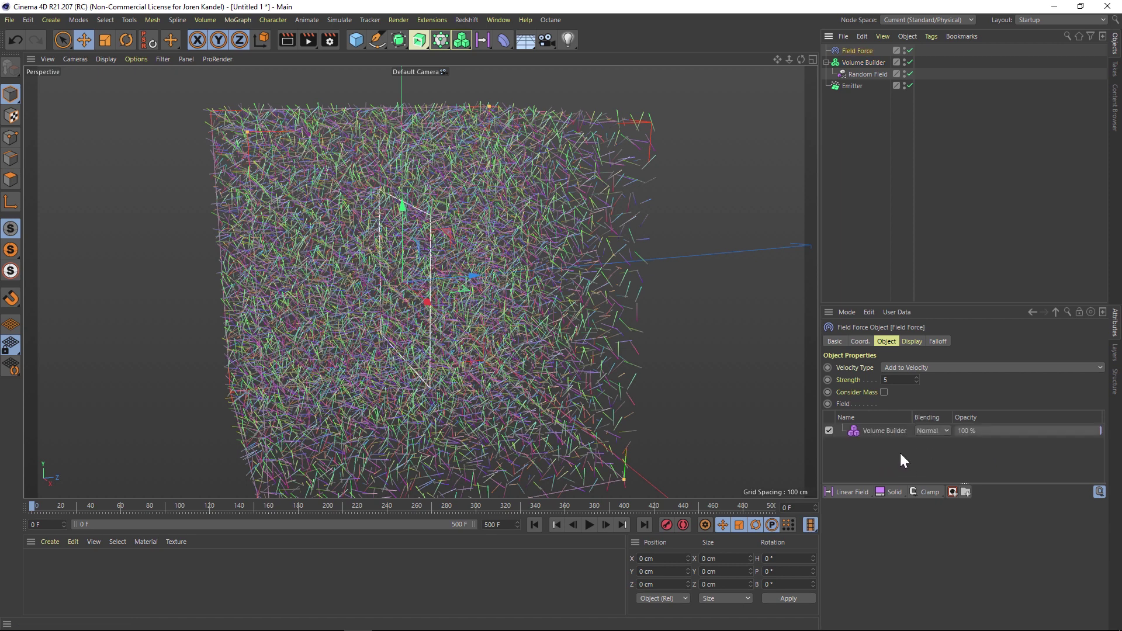
Set the Field Force's velocity type to Change Direction
left_click_drag(513, 286, 599, 454, "alt")
left_click(588, 524)
left_click(900, 367)
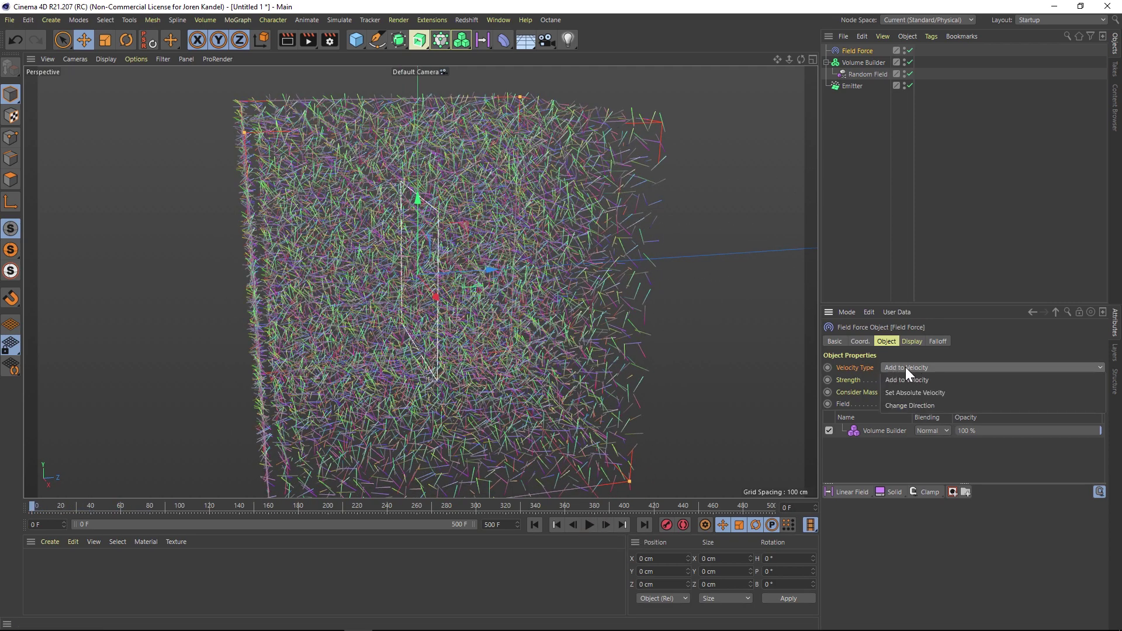
left_click(902, 406)
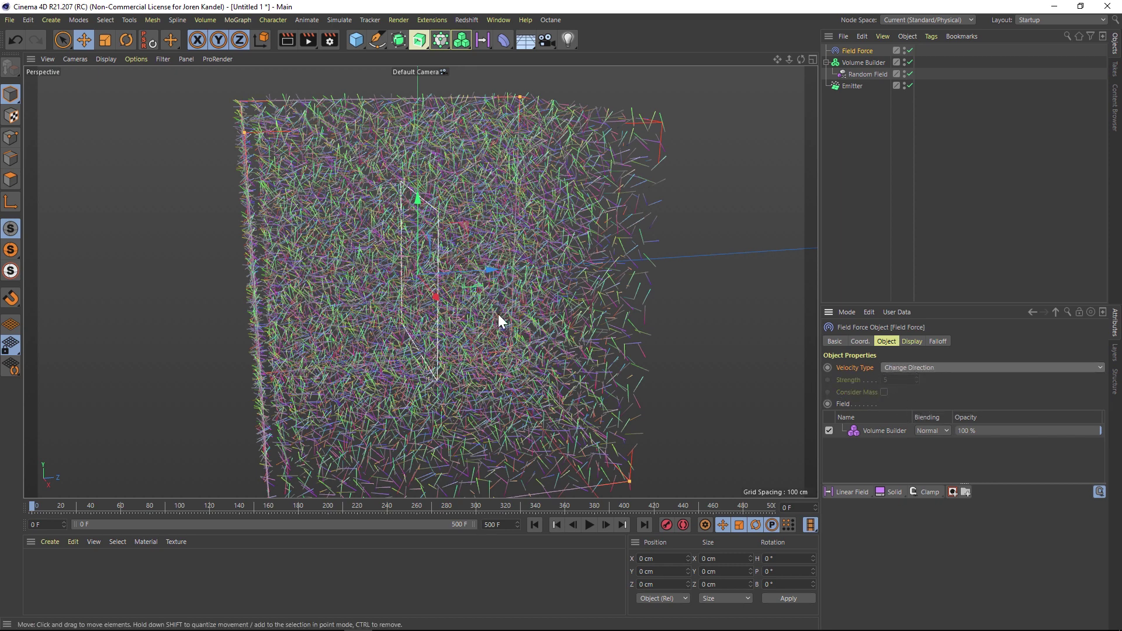
Play the simulation to examine how the particles move under the Field Force, viewing the whole vector volume
left_click(587, 524)
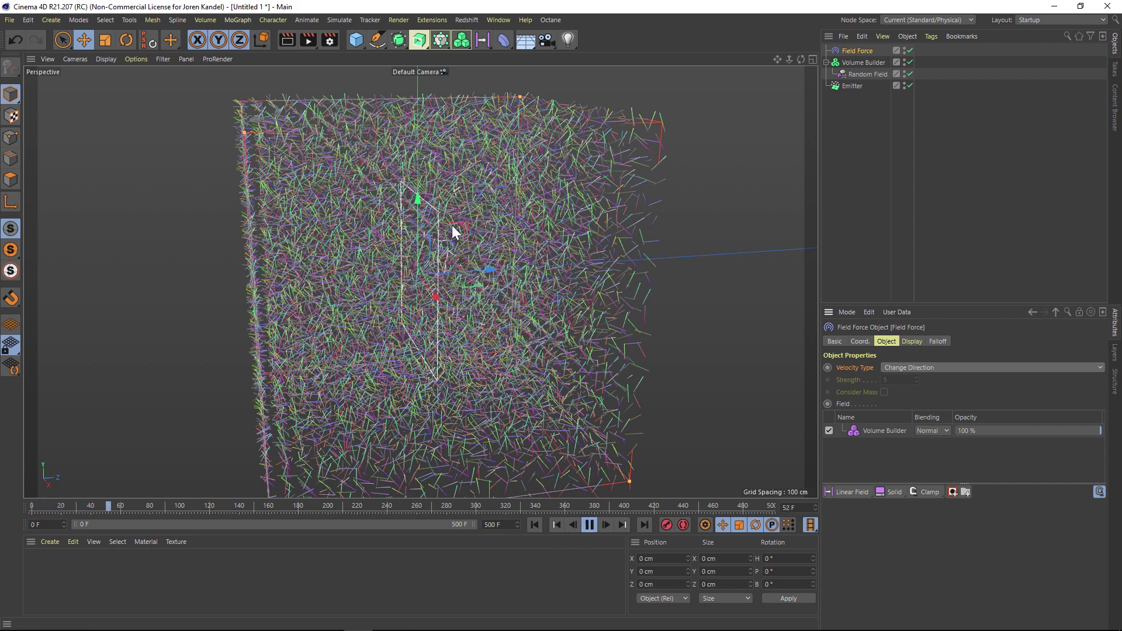
left_click_drag(788, 59, 731, 59)
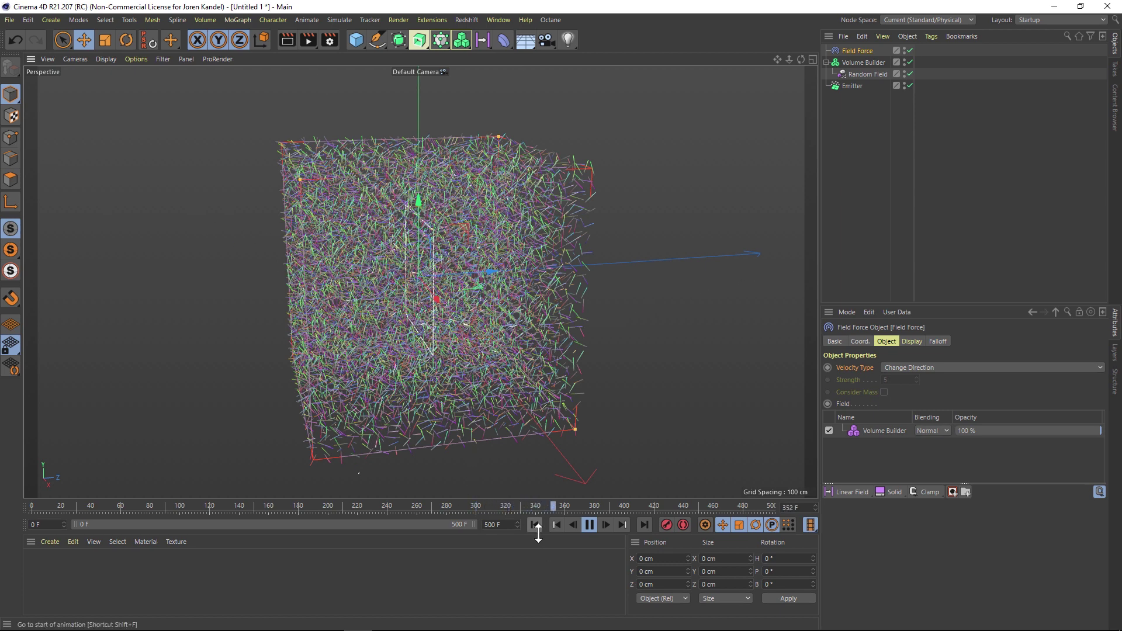
left_click(589, 524)
right_click_drag(421, 282, 380, 282, "alt")
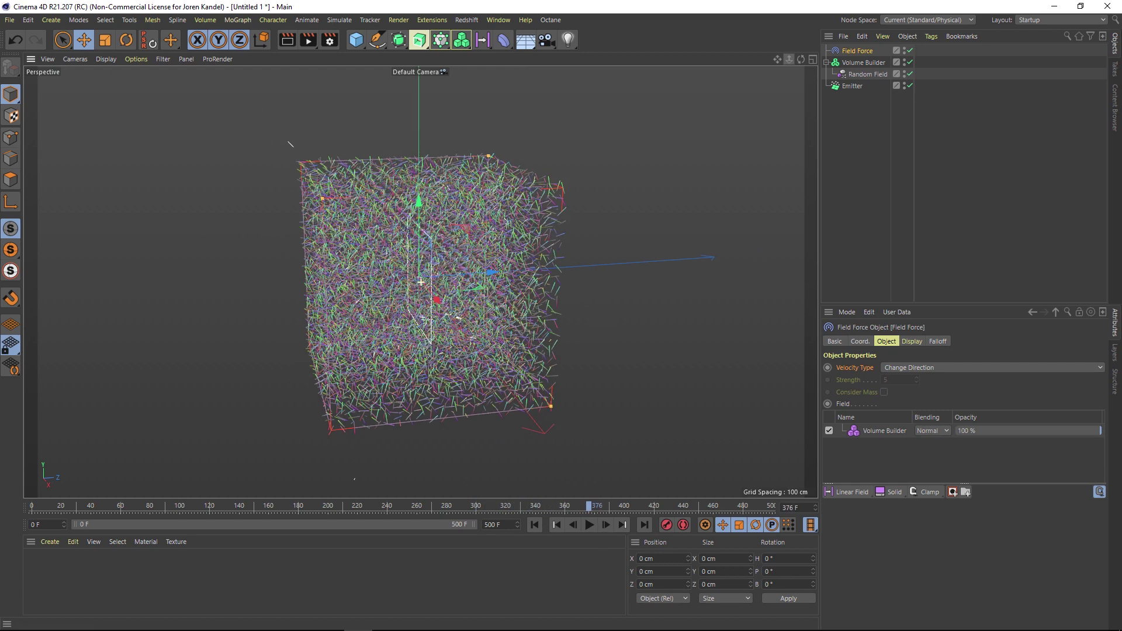
scroll(282, 193, "down", 4)
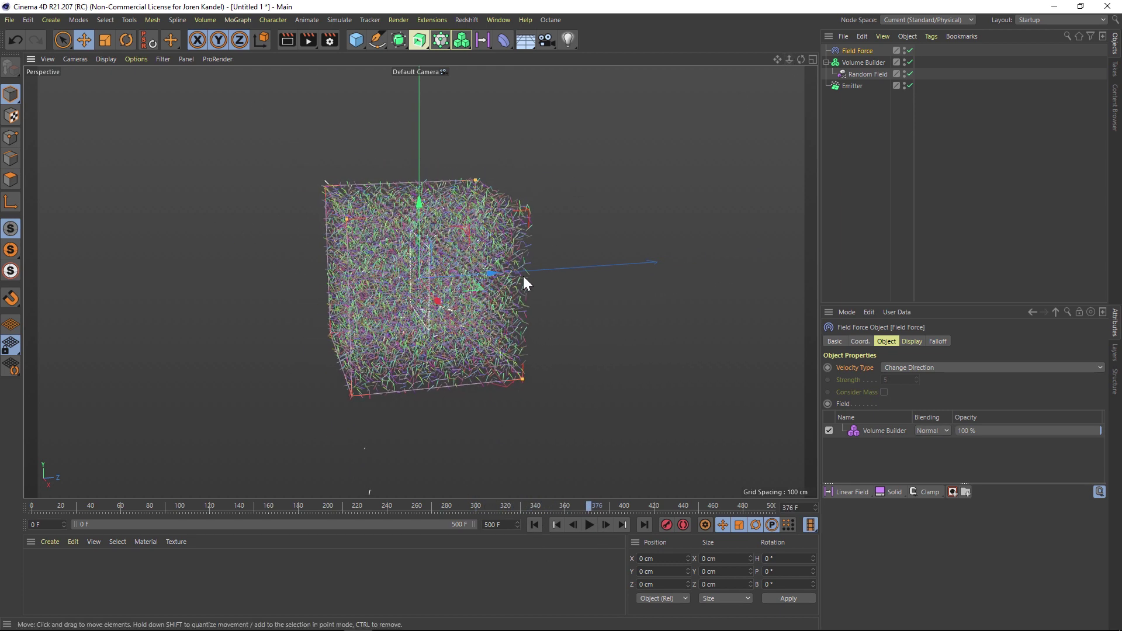
Set the size of the Random Field's box creation space in the Volume Builder to 1000 cm on X, Y and Z
left_click(856, 62)
left_click(876, 415)
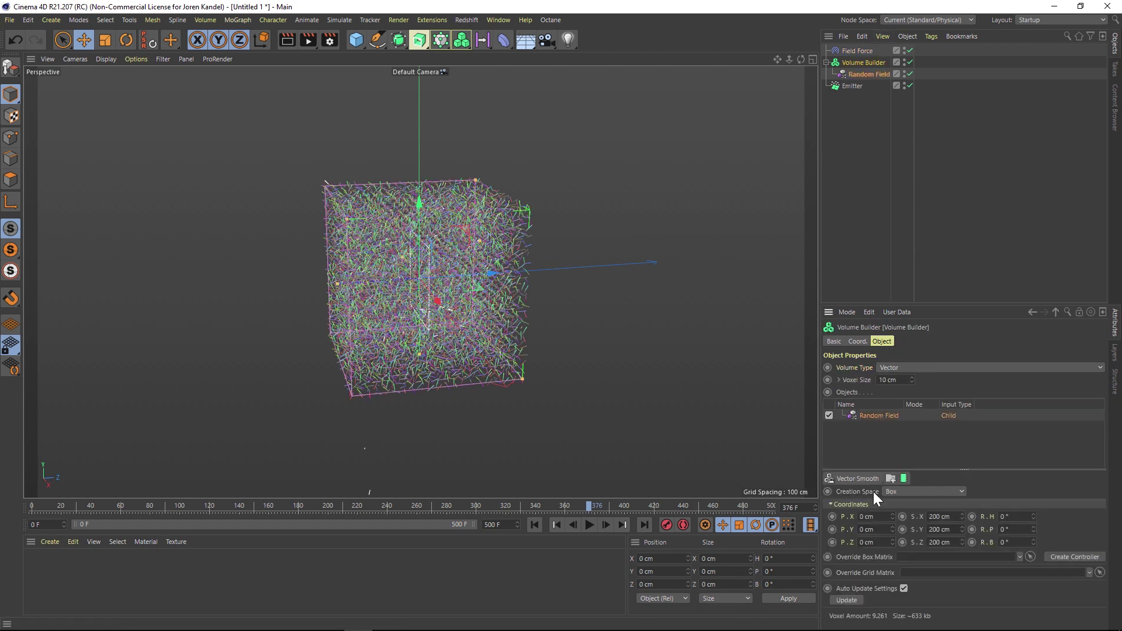
left_click_drag(959, 517, 915, 516)
type("1000")
key("Tab")
type("1000")
key("Tab")
type("1000")
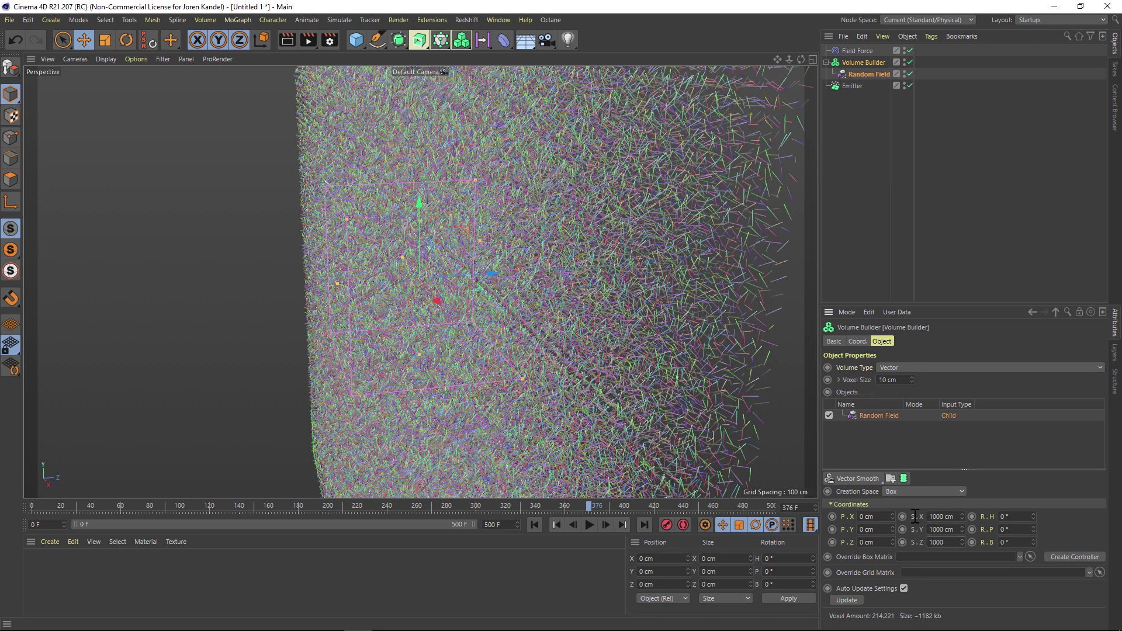
key("Return")
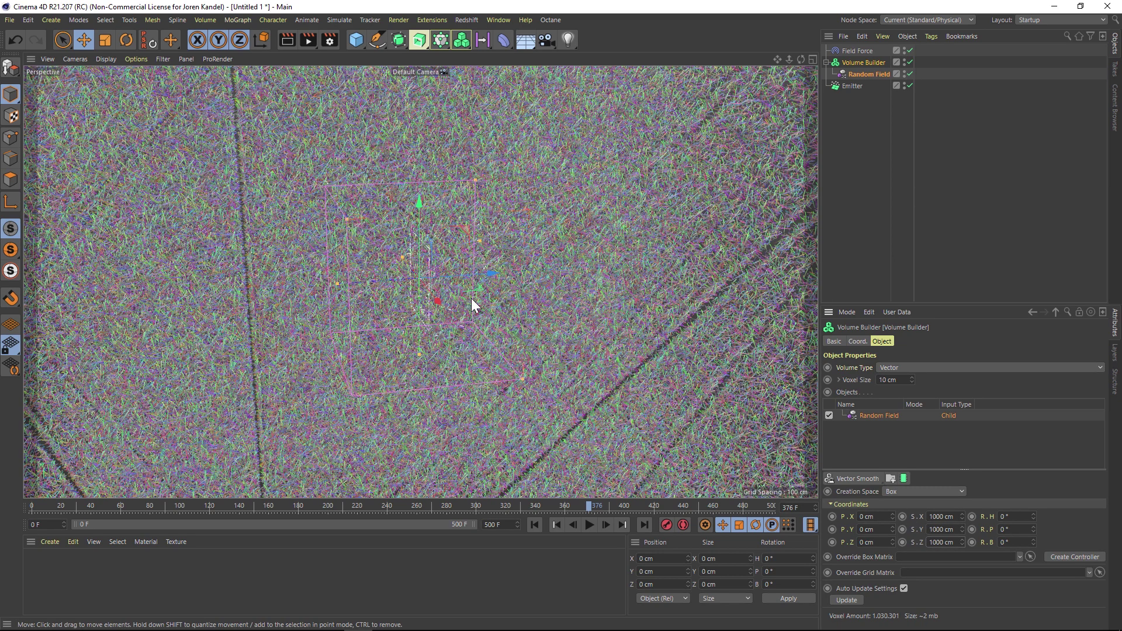
Set the Volume Builder's voxel size to 35 cm
left_click_drag(912, 380, 909, 298)
double_click(891, 380)
type("35")
key("Return")
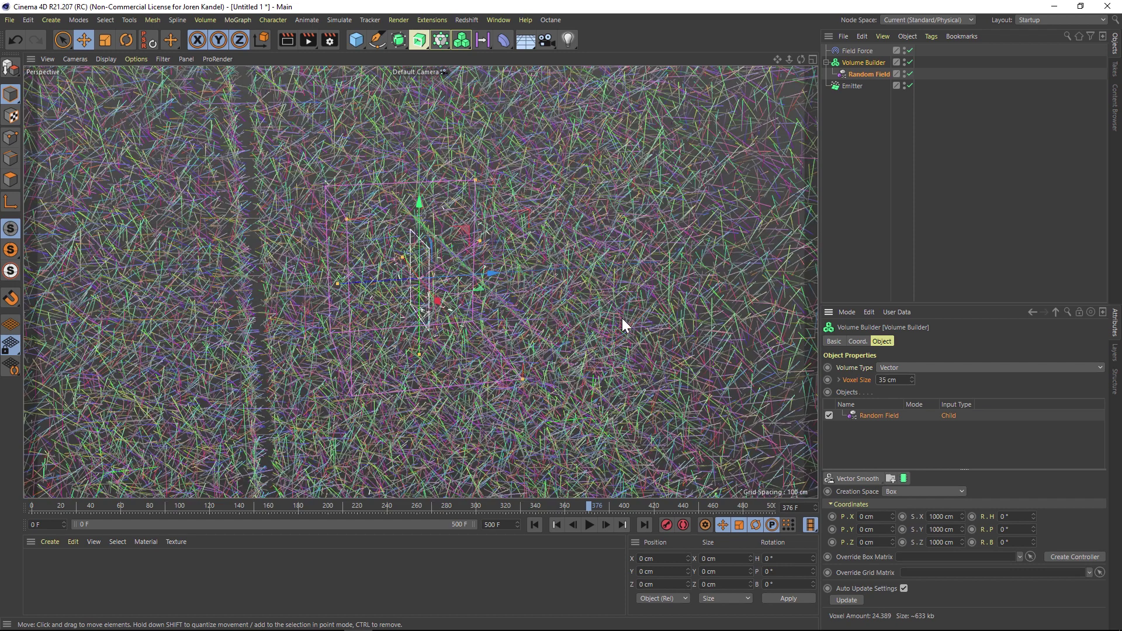
Hide the Volume Builder in the viewport and replay the particle simulation from the first frame
left_click(534, 524)
left_click(589, 525)
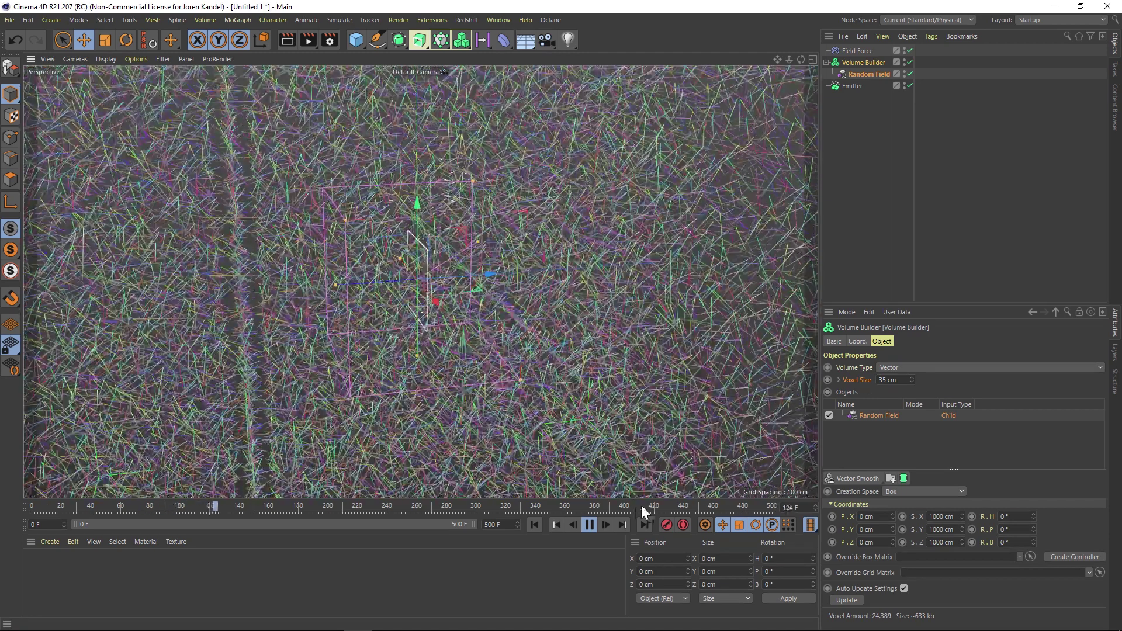
left_click(872, 64)
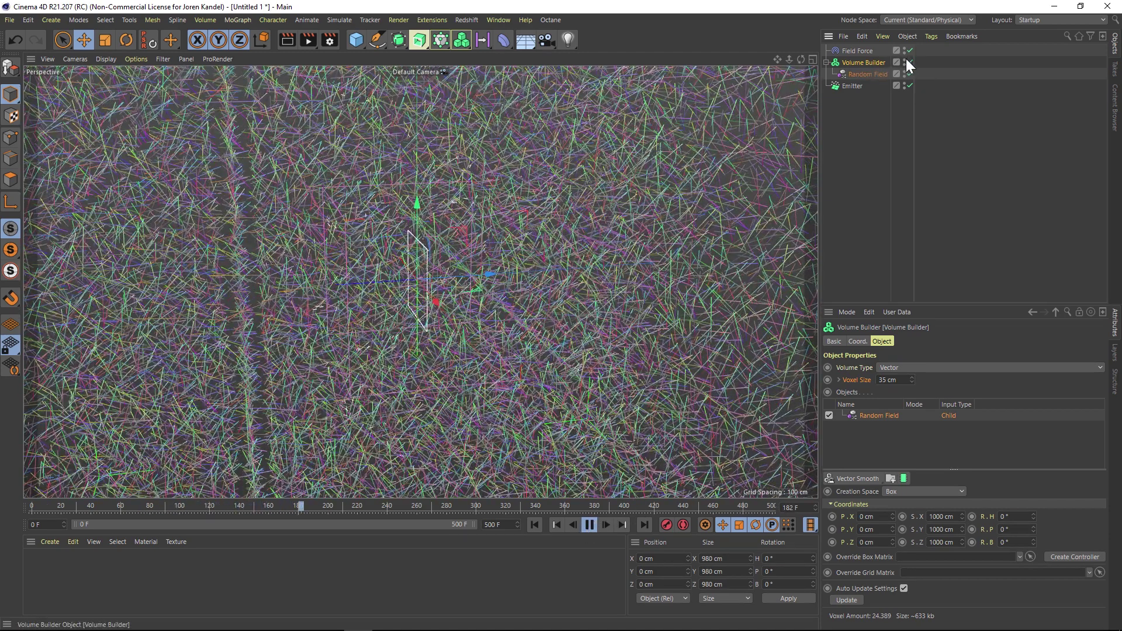
left_click(904, 59)
left_click(534, 524)
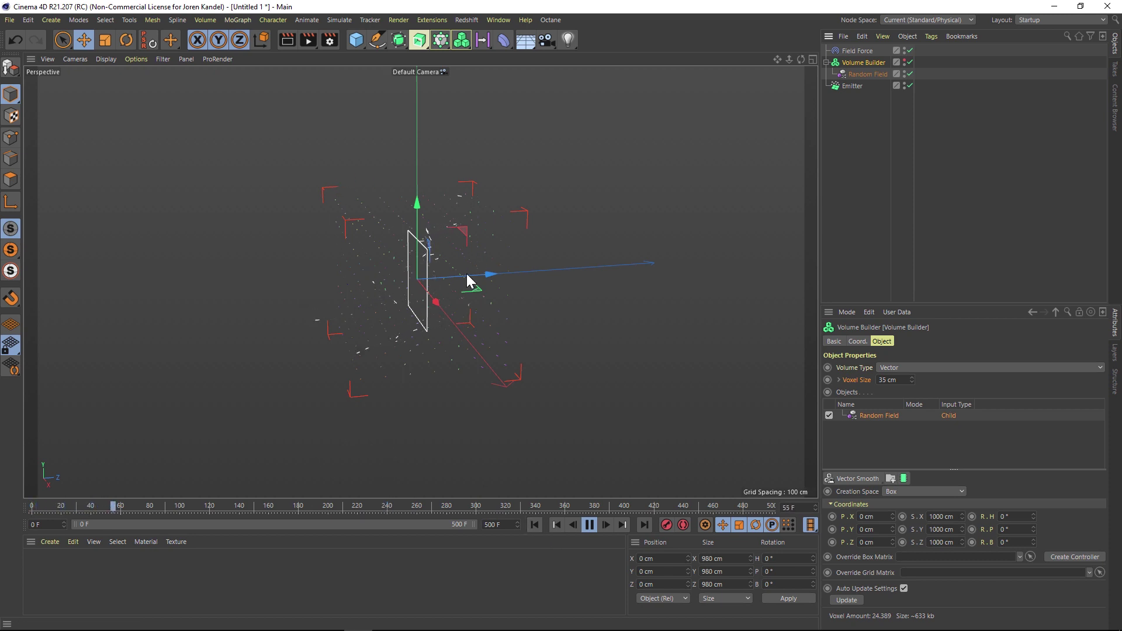
left_click(589, 524)
key("shift+f")
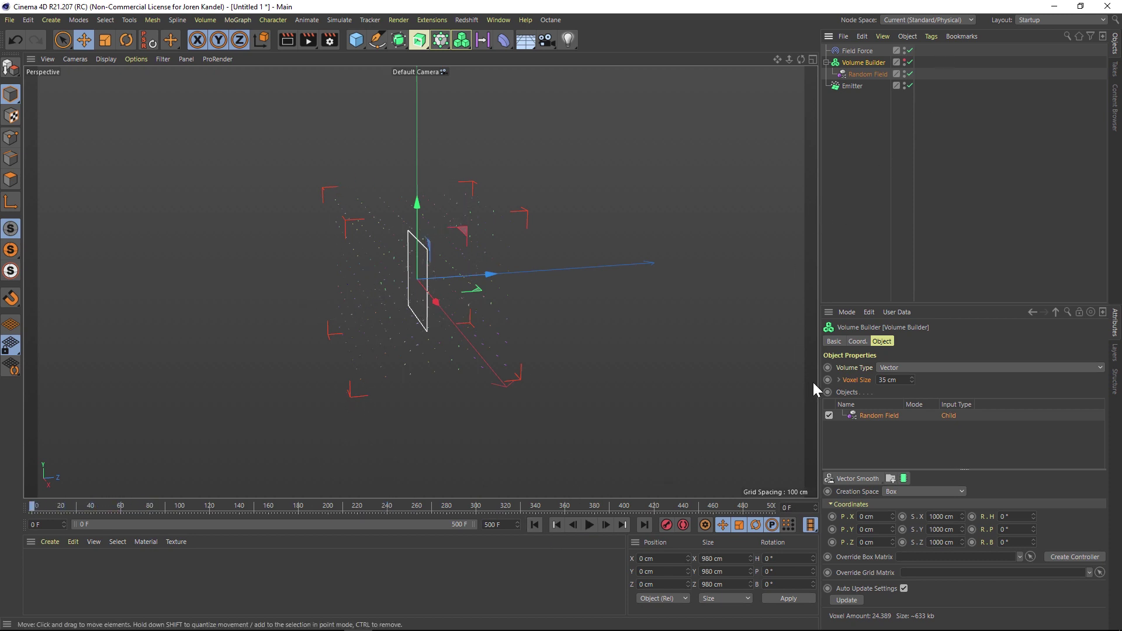
Add a Vector Smooth filter above the Random Field and show the Volume Builder in the viewport again
left_click(859, 477)
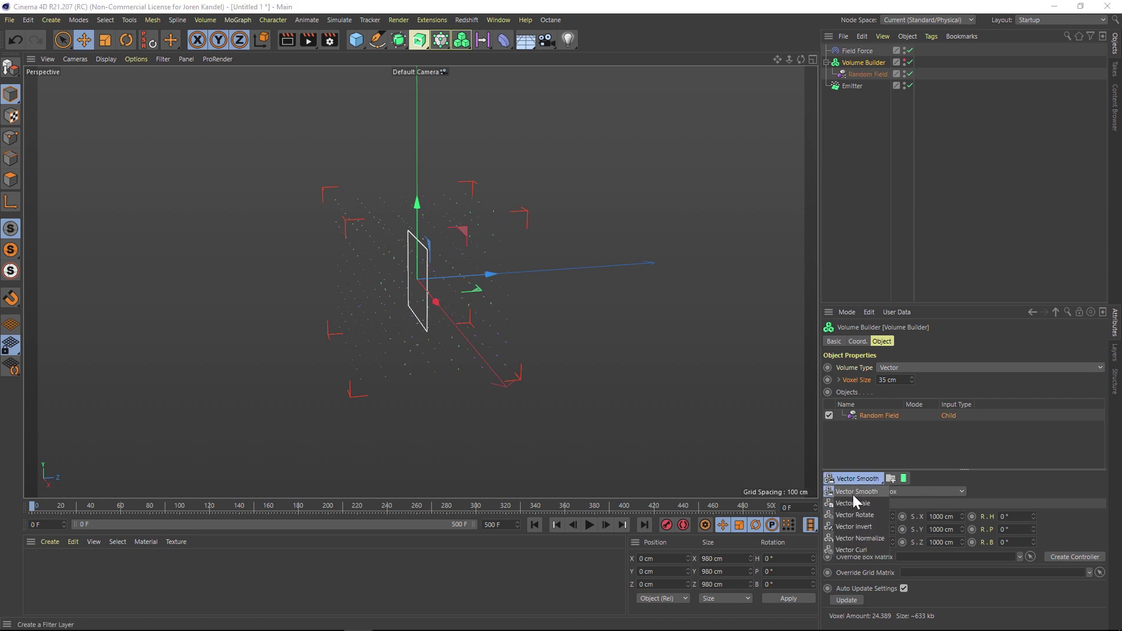
left_click(855, 491)
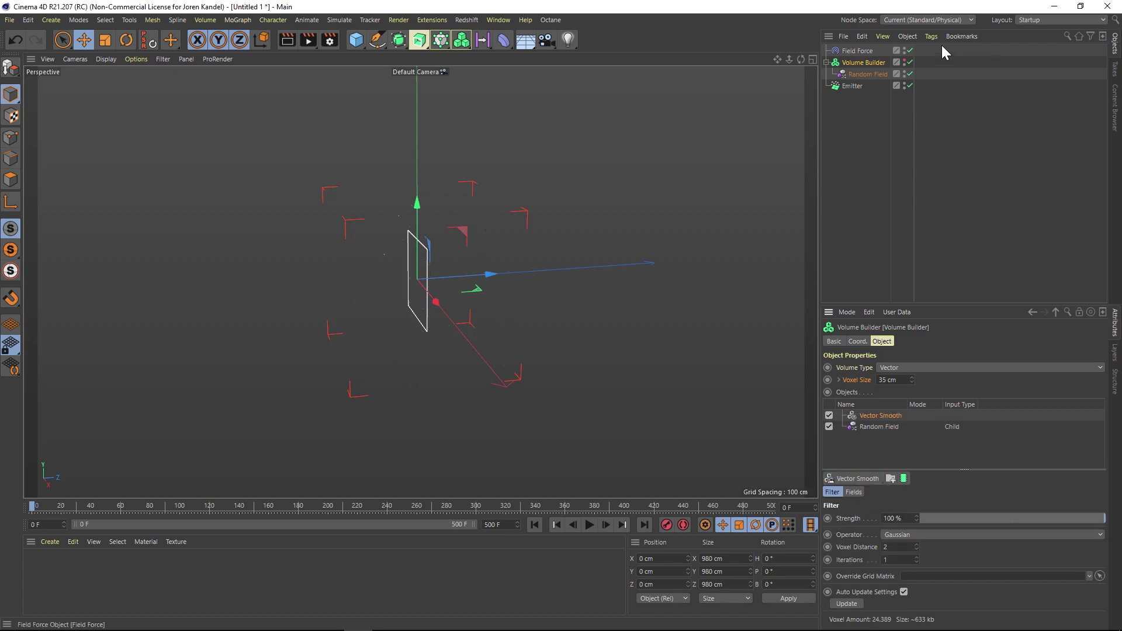
left_click(904, 60)
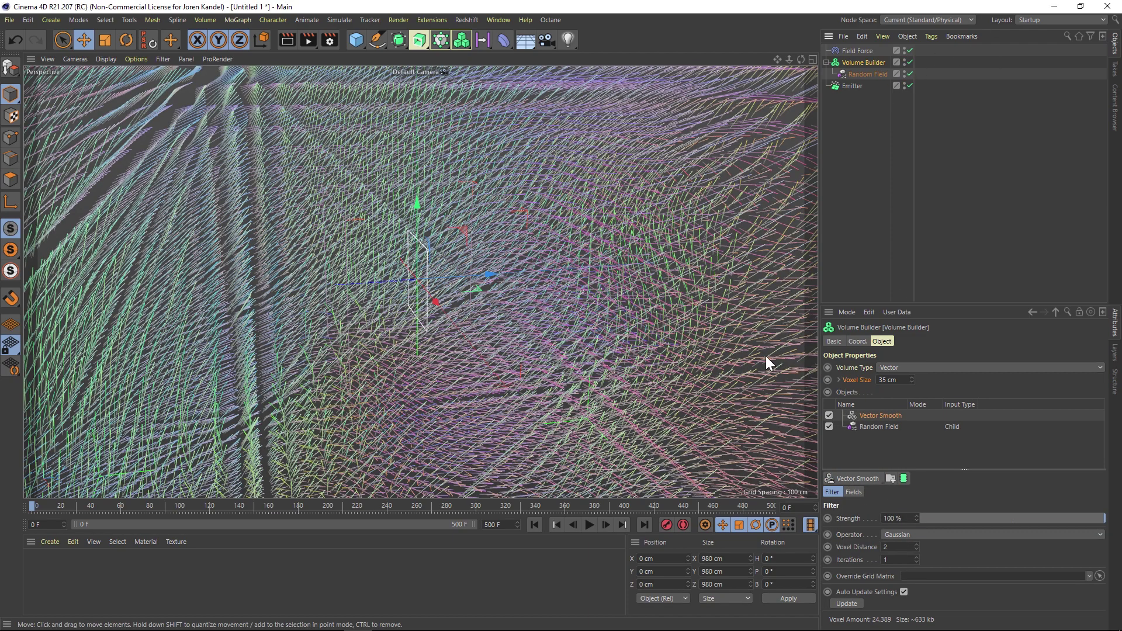
Compare the vector field with Vector Smooth off and on, and play the particle simulation with the Volume Builder hidden
left_click(828, 415)
left_click(829, 415)
left_click(829, 415)
left_click(828, 415)
left_click(589, 524)
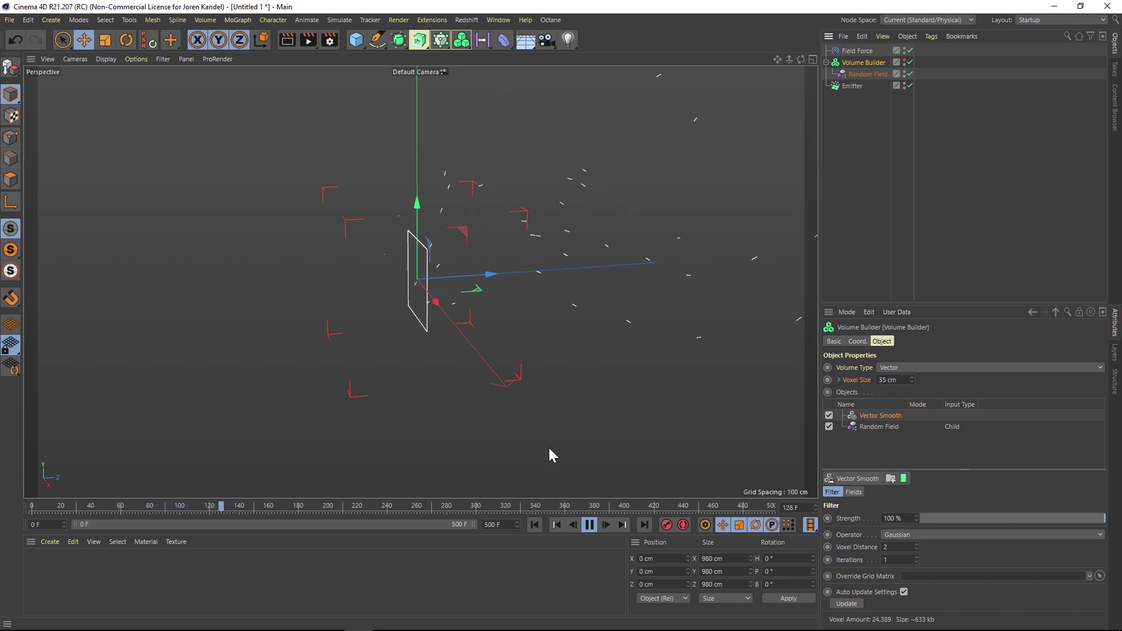
Stop the playback and add a MoGraph Tracer that traces the Emitter's particles
left_click(589, 525)
left_click(849, 134)
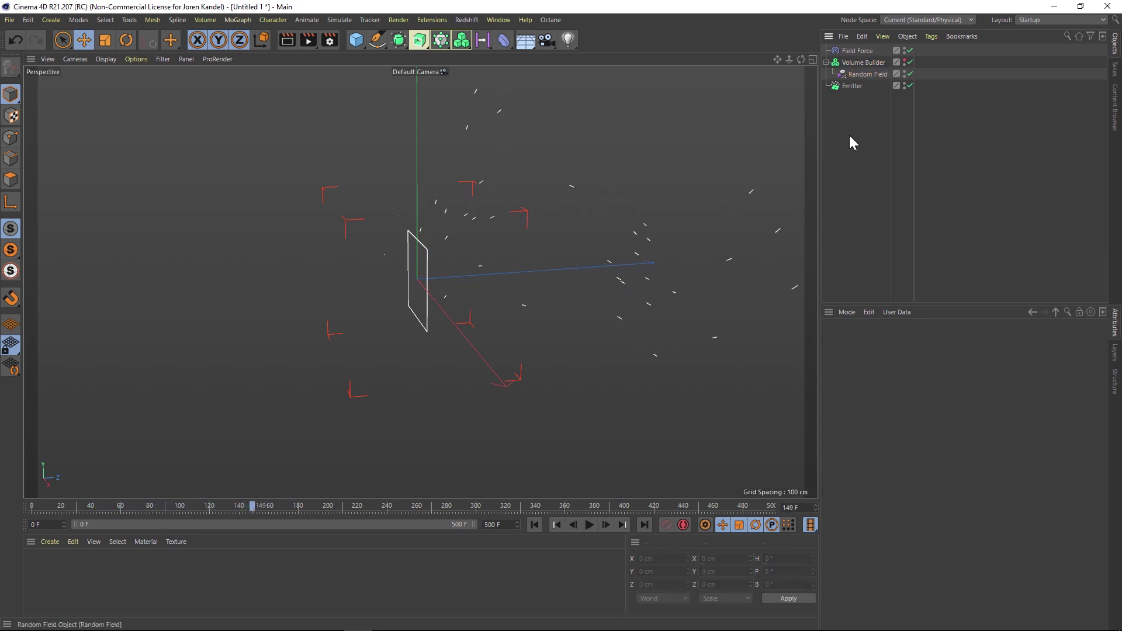
left_click(852, 86)
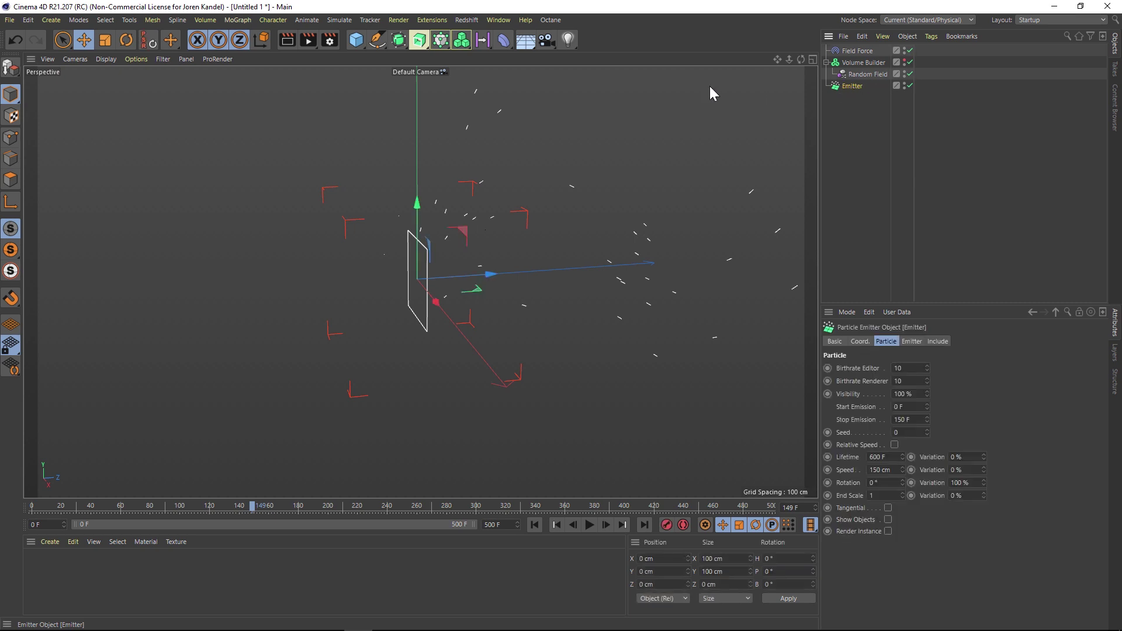
left_click(438, 42)
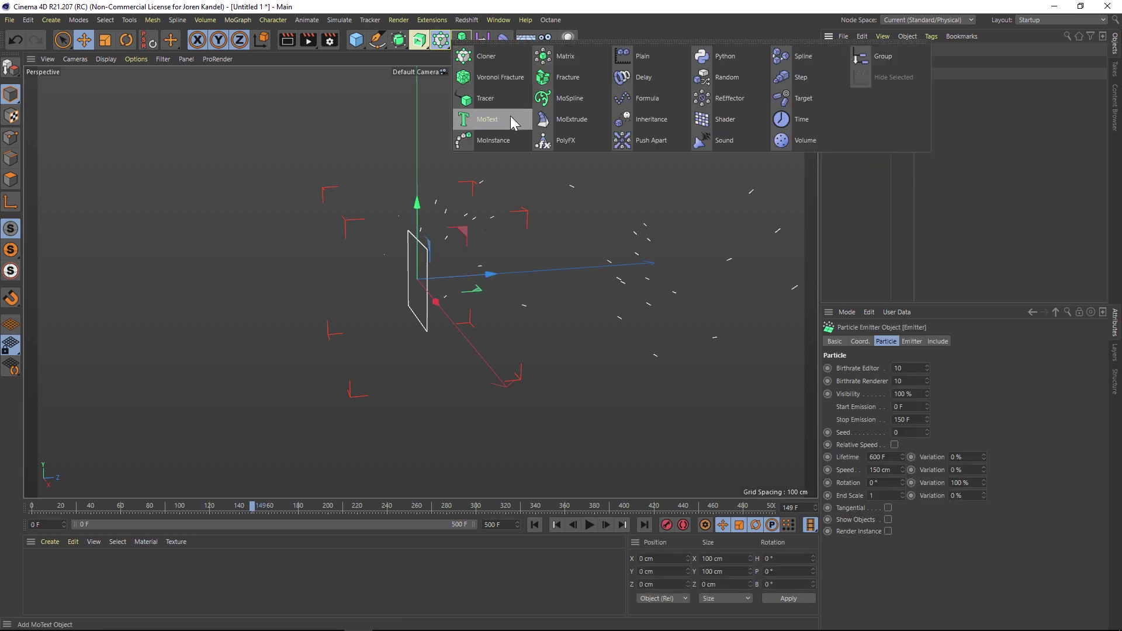
left_click(496, 100)
Play the simulation to check the traced particle paths, and return to the first frame
left_click(589, 524)
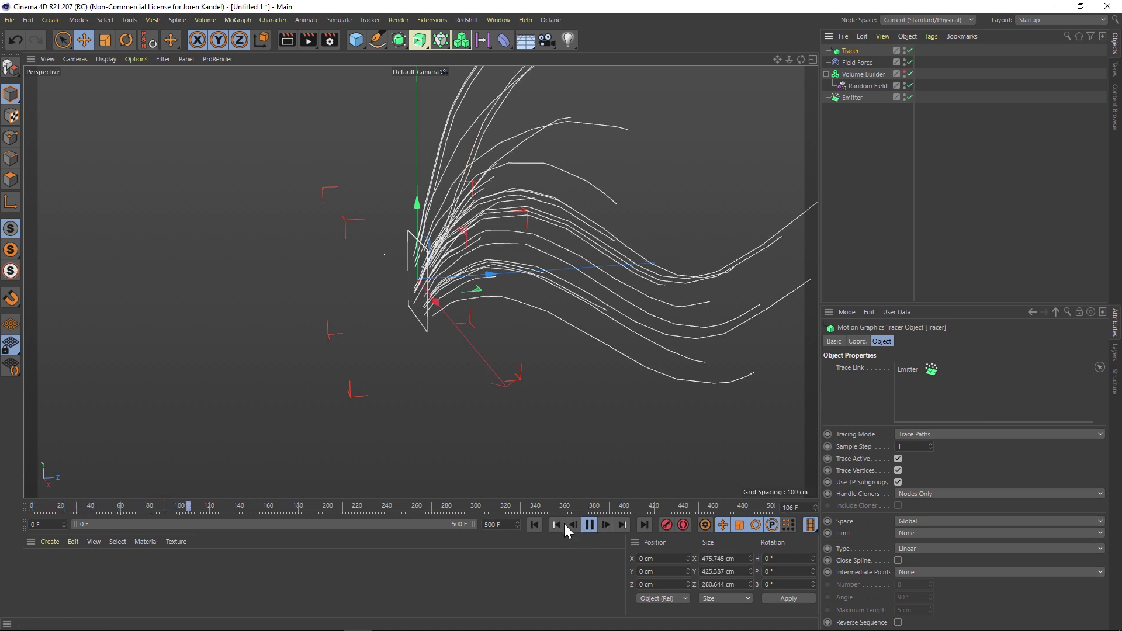
left_click(589, 525)
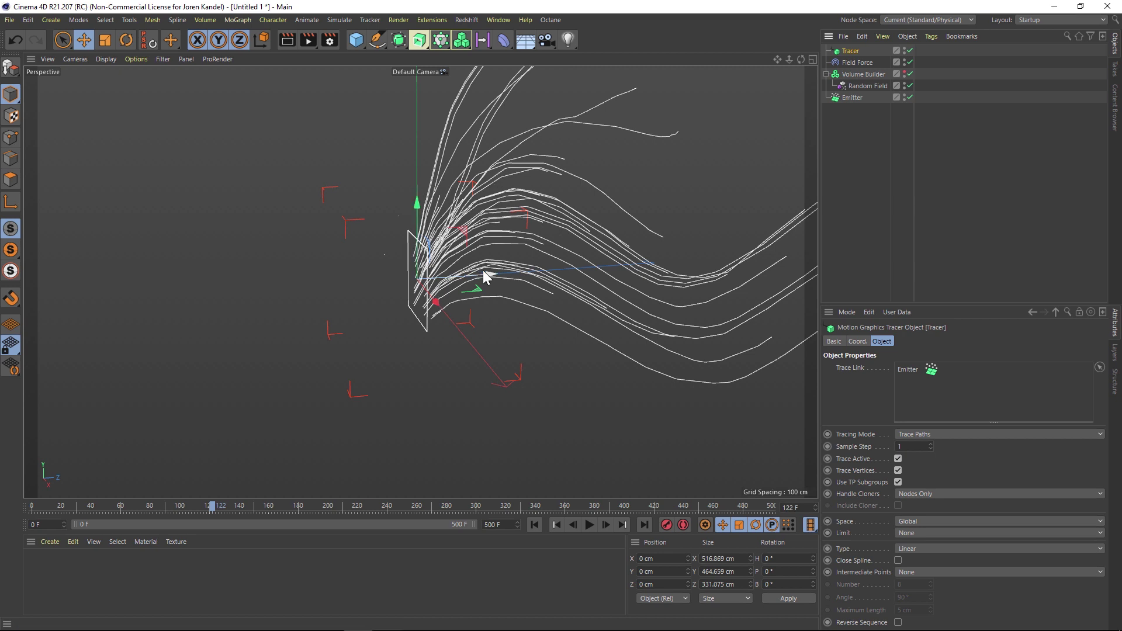
left_click(534, 524)
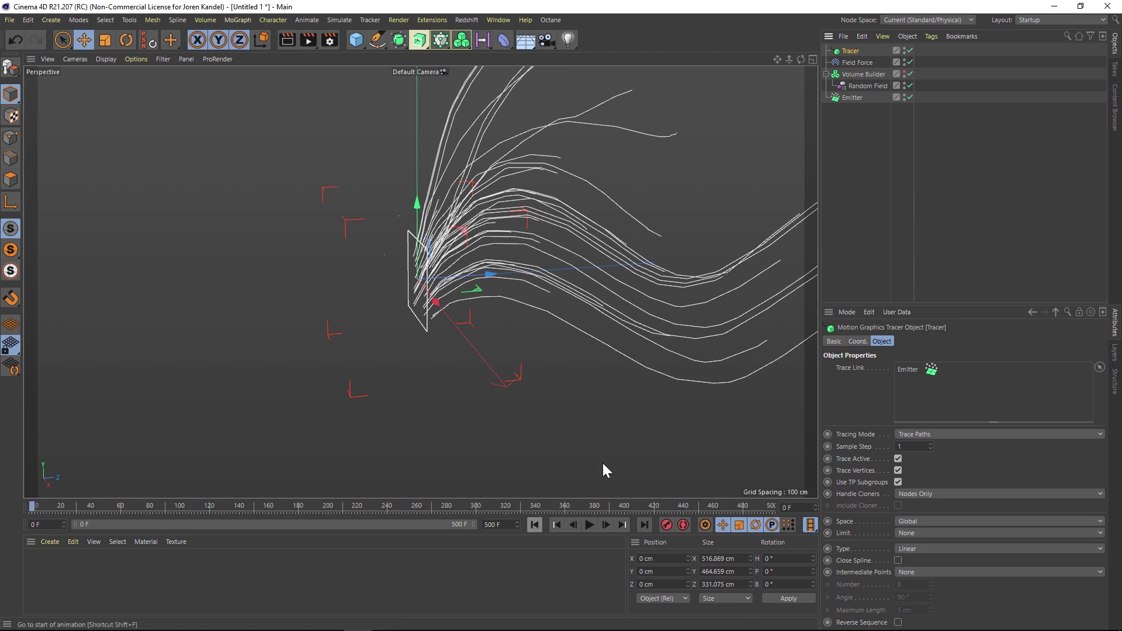
Show the Volume Builder in the viewport and add a Vector Curl filter above Vector Smooth
left_click(863, 74)
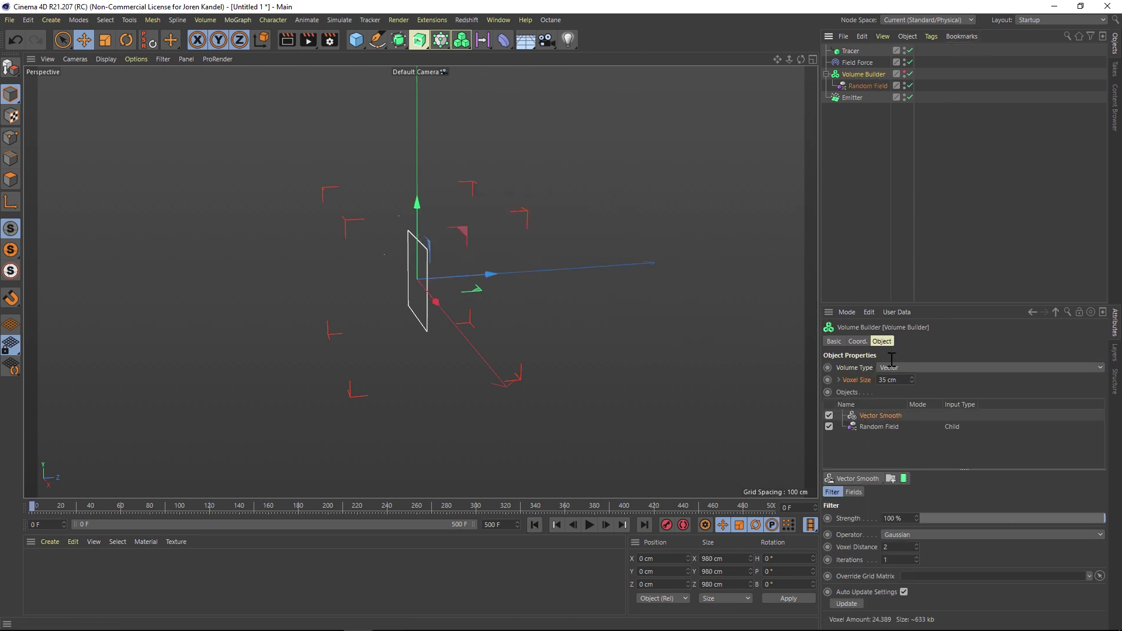
left_click(904, 72, "alt")
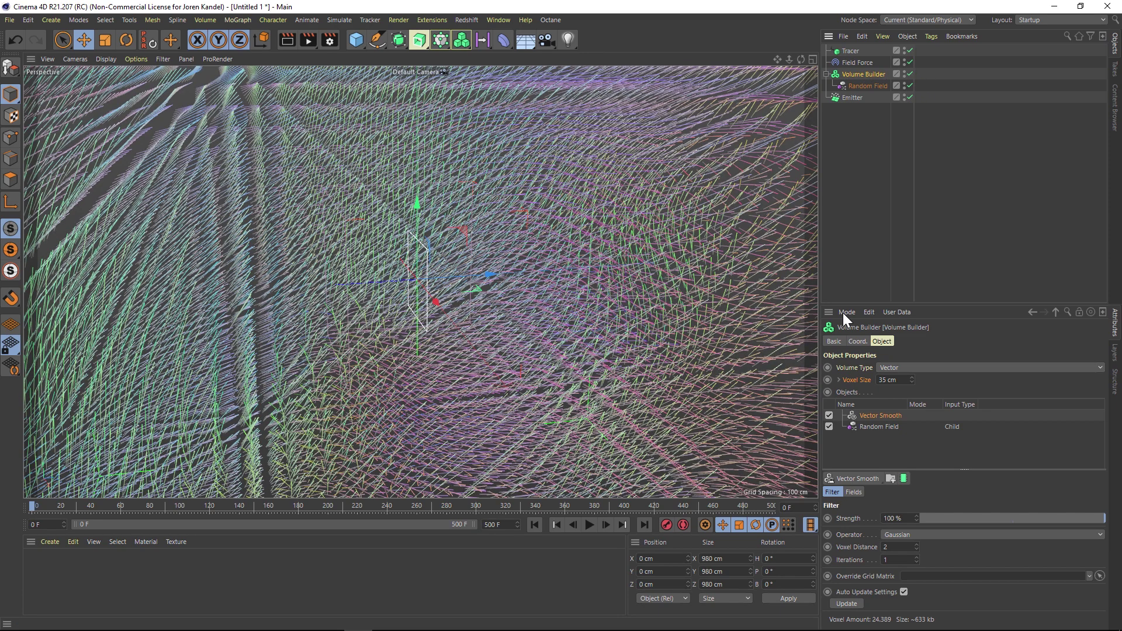
left_click(855, 479)
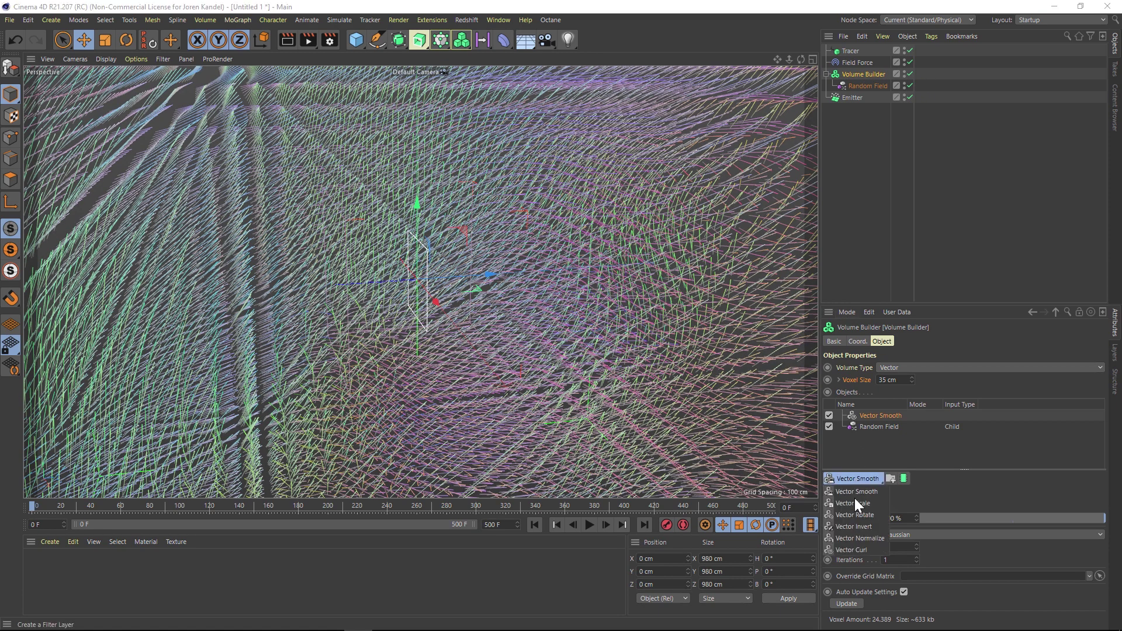
left_click(854, 550)
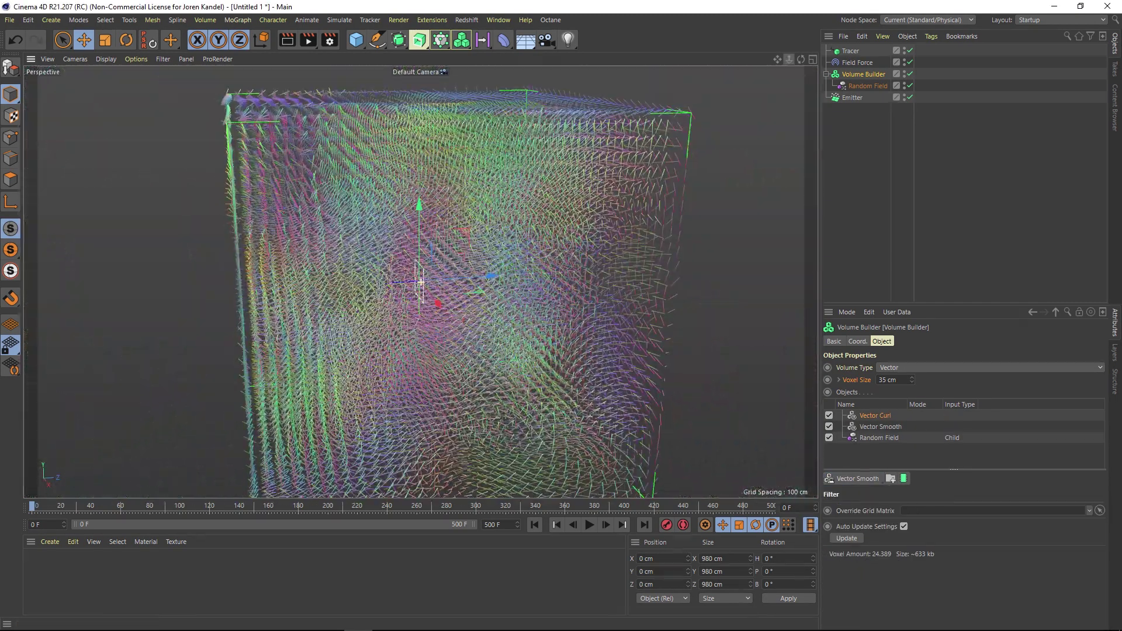
left_click_drag(788, 59, 742, 59)
scroll(334, 354, "up", 10)
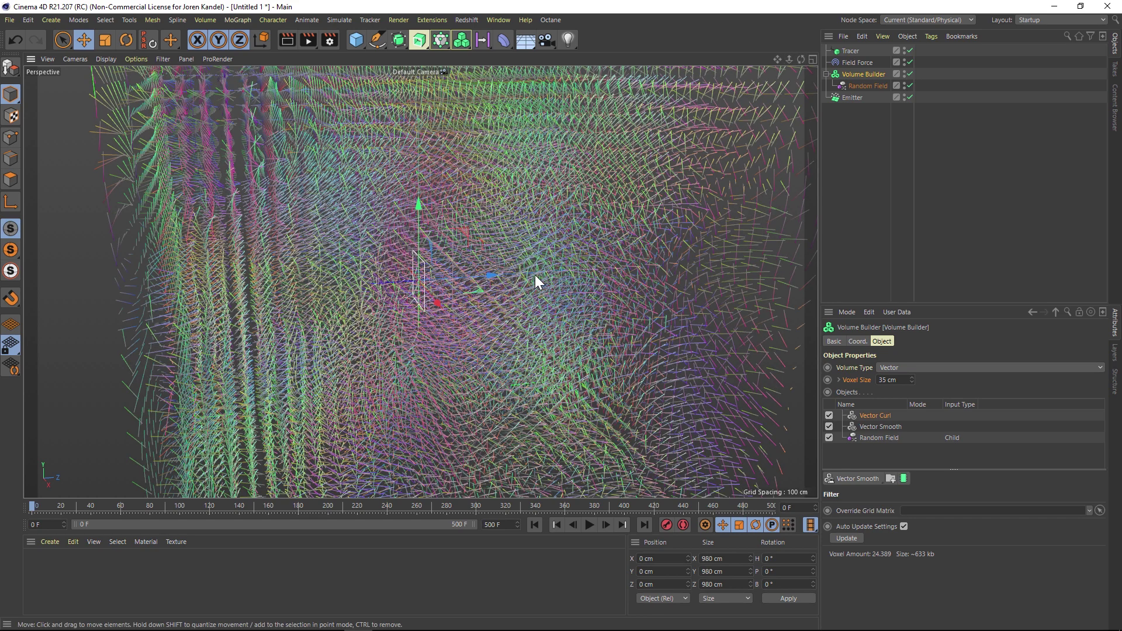
Hide the Volume Builder in the viewport and play the simulation with the curl filter applied
double_click(904, 71)
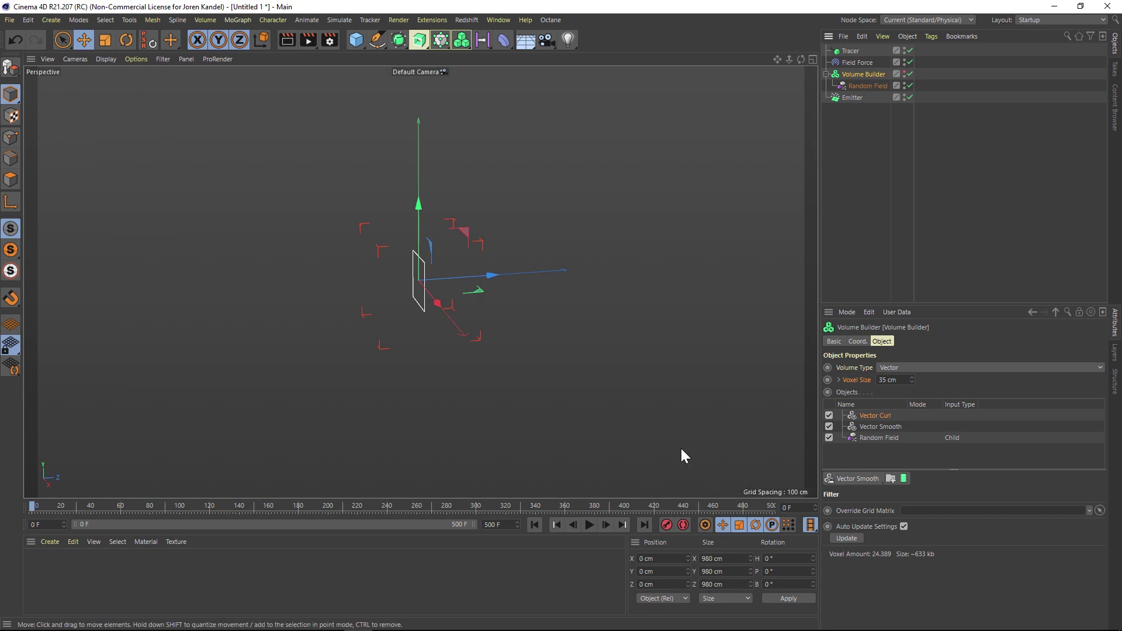
left_click(589, 524)
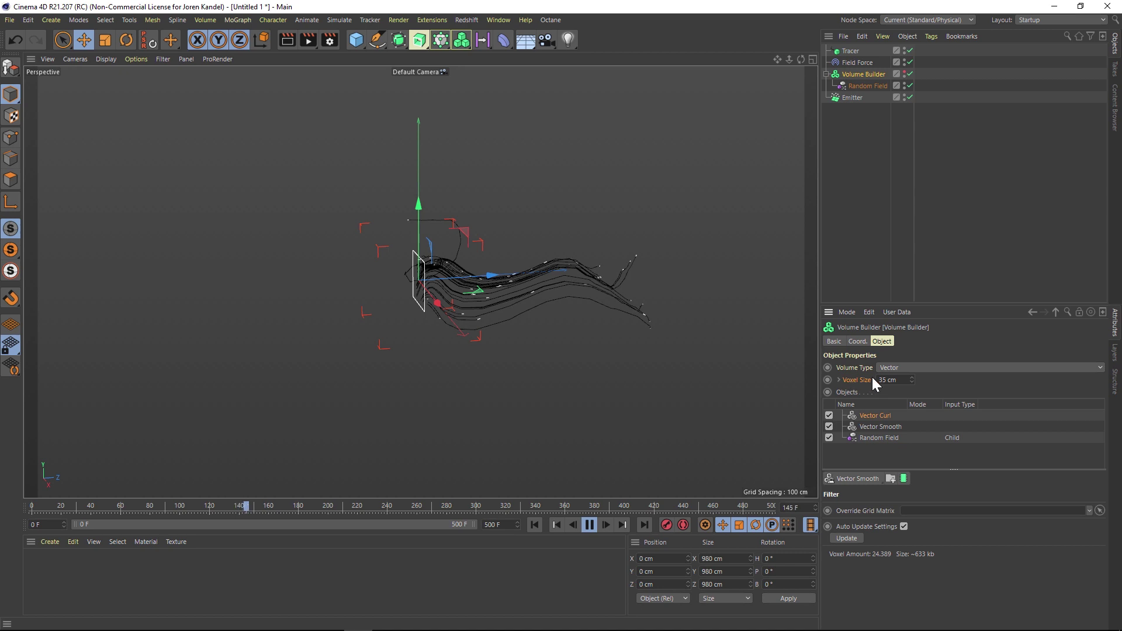
left_click(589, 523)
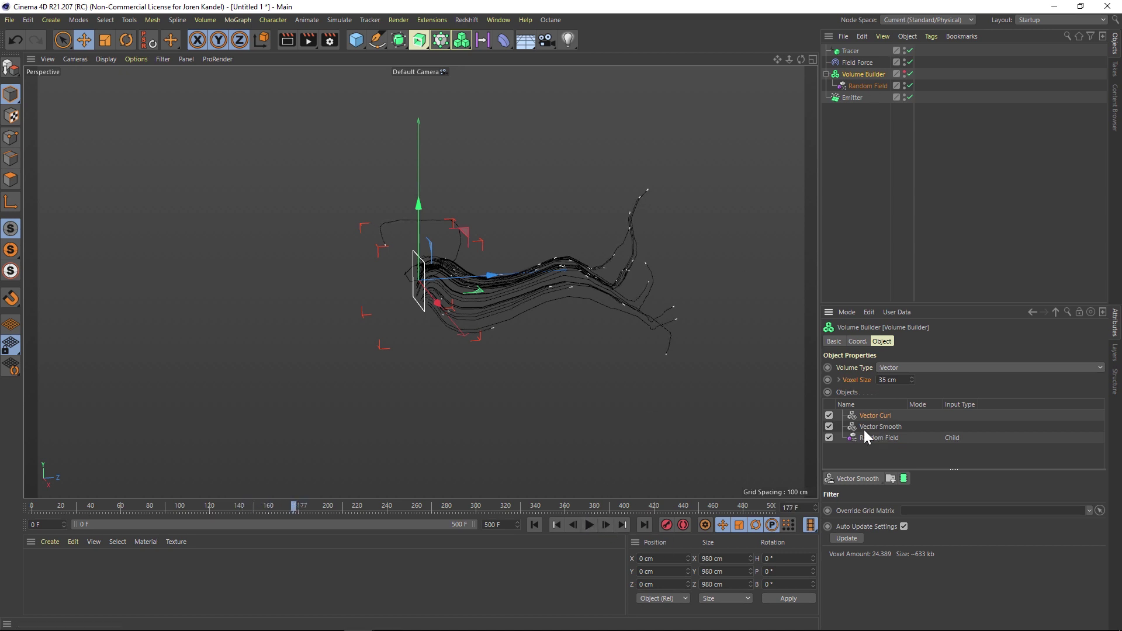
Return to the first frame and set the Volume Builder's voxel size to 5 cm
left_click(534, 524)
left_click(900, 378)
type("5")
key("Return")
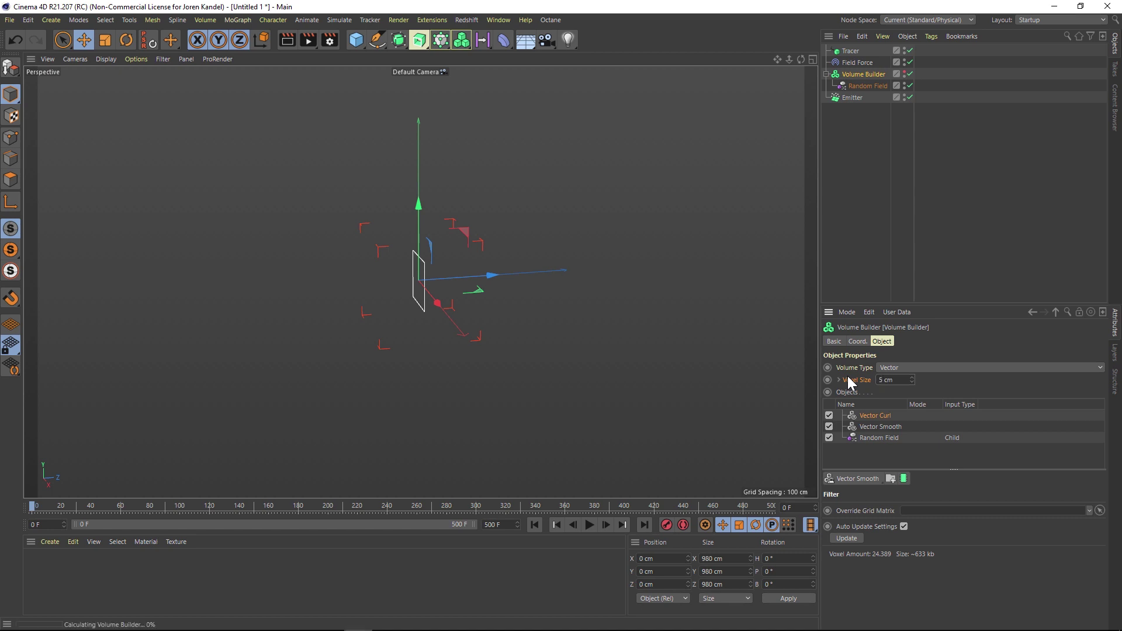
Play the simulation with the finer voxels and examine the traced paths from another angle
left_click(588, 525)
left_click(408, 313)
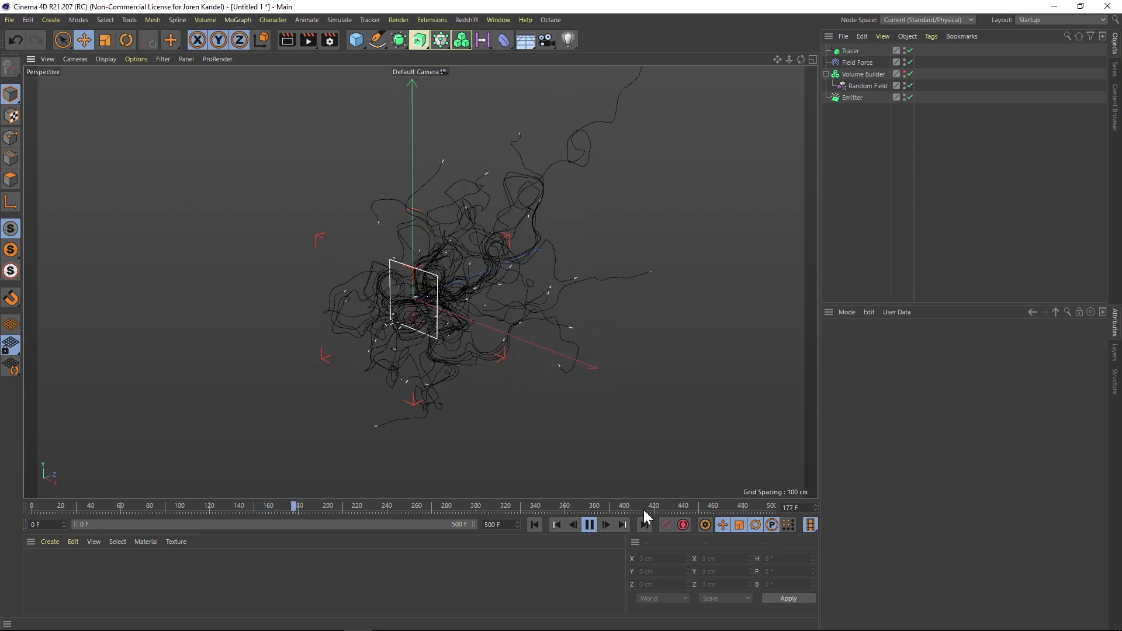
left_click(589, 524)
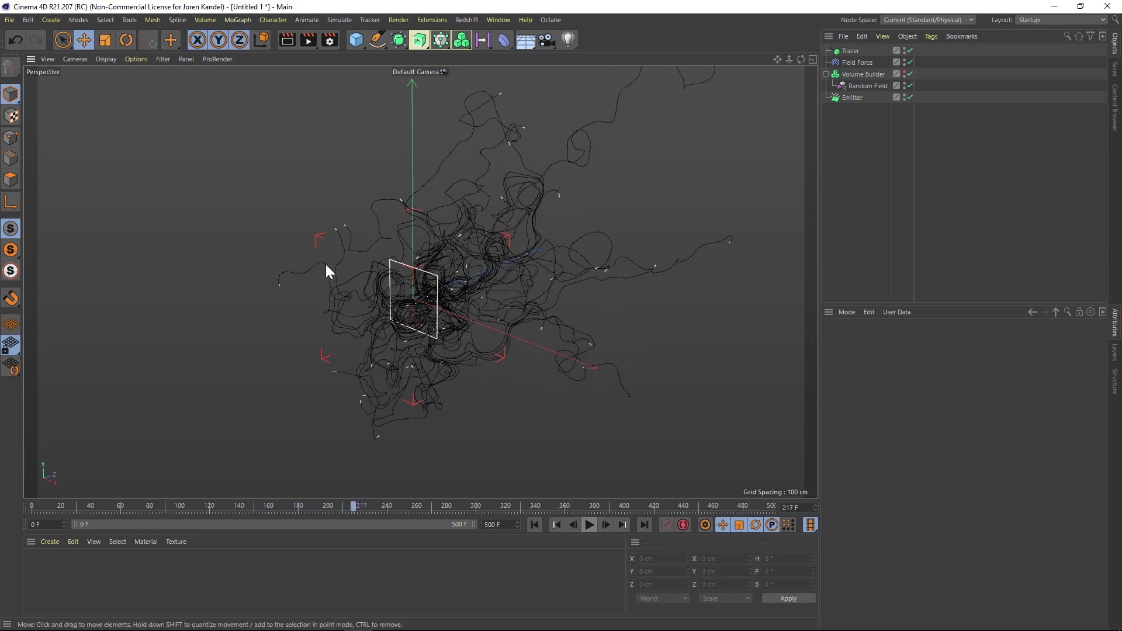
Rewind to the first frame and set the Emitter's editor and renderer birthrates to 100
left_click(534, 525)
left_click(851, 98)
double_click(911, 372)
type("100")
key("Tab")
type("100")
key("Return")
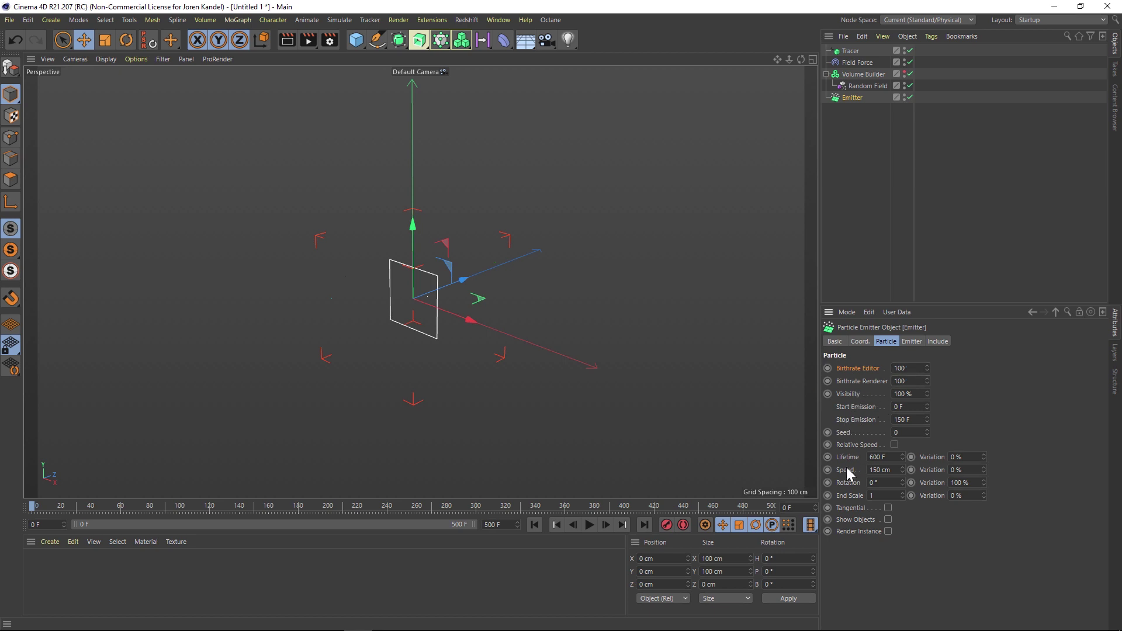
Set the Emitter's particle speed to 100 cm with a 25% variation
double_click(895, 471)
type("100")
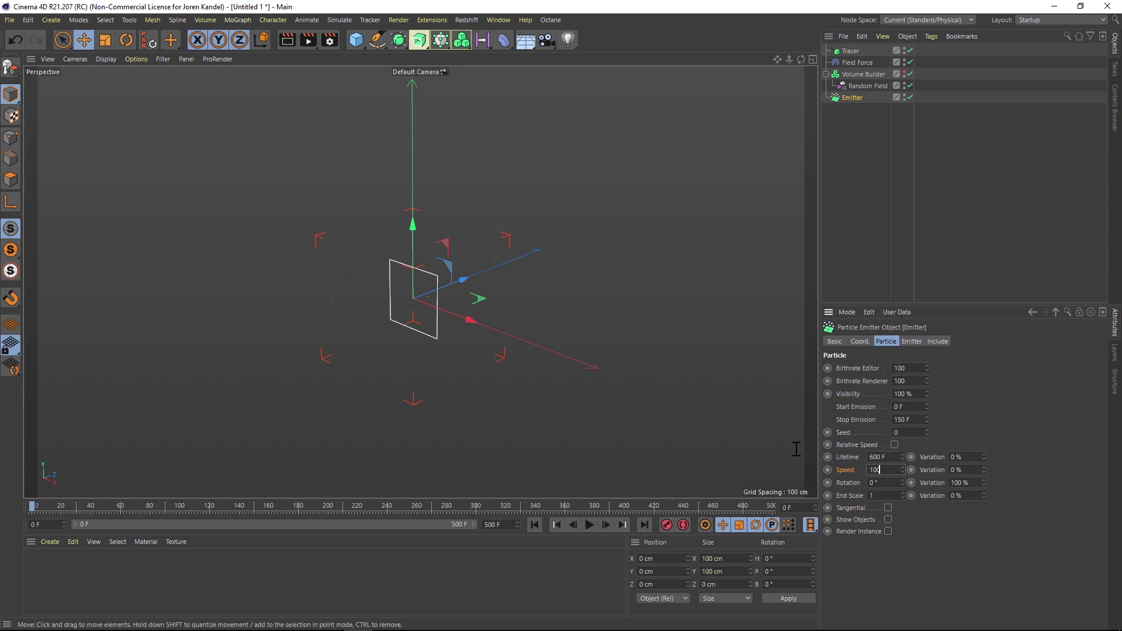
type("5")
Play the denser particle simulation, inspect its trails up close, and go back to the first frame
left_click(589, 524)
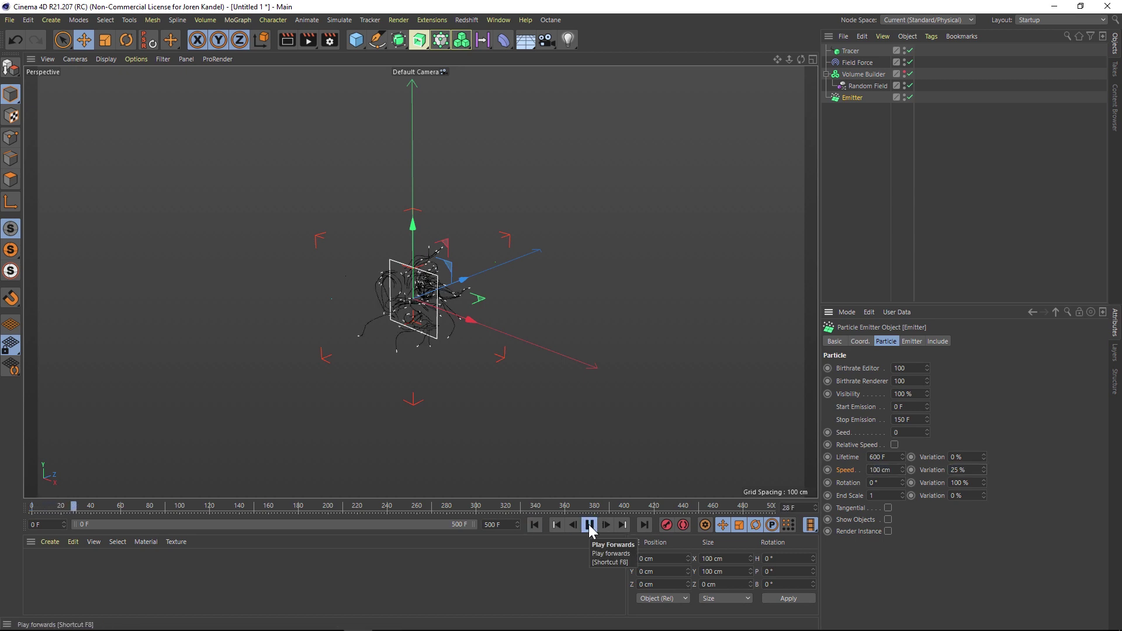
scroll(415, 310, "up", 3)
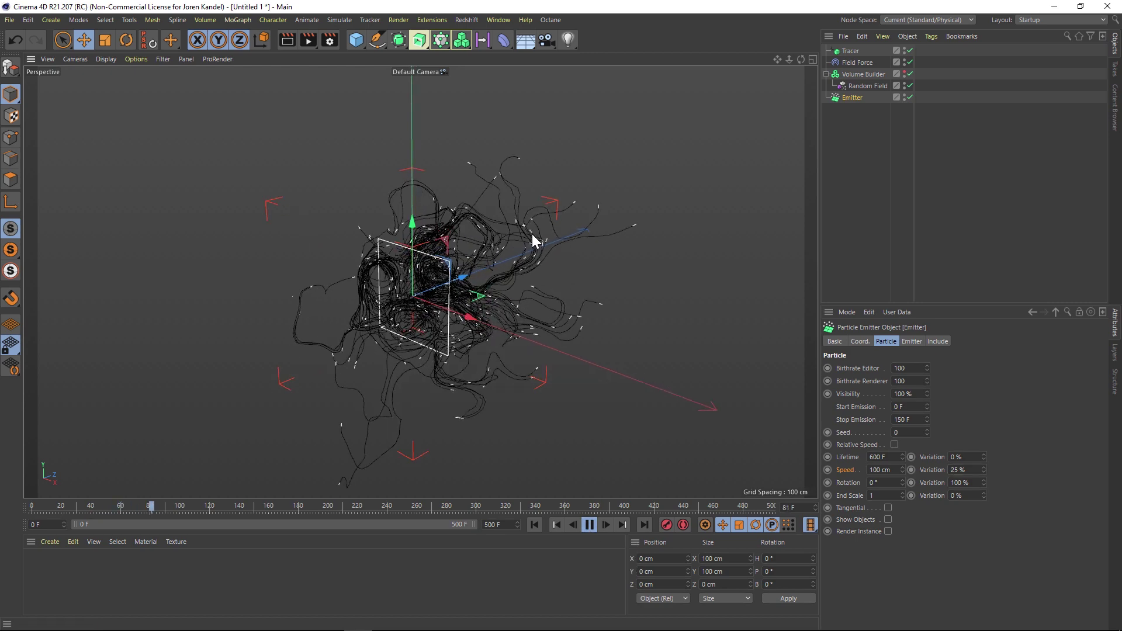
left_click(589, 524)
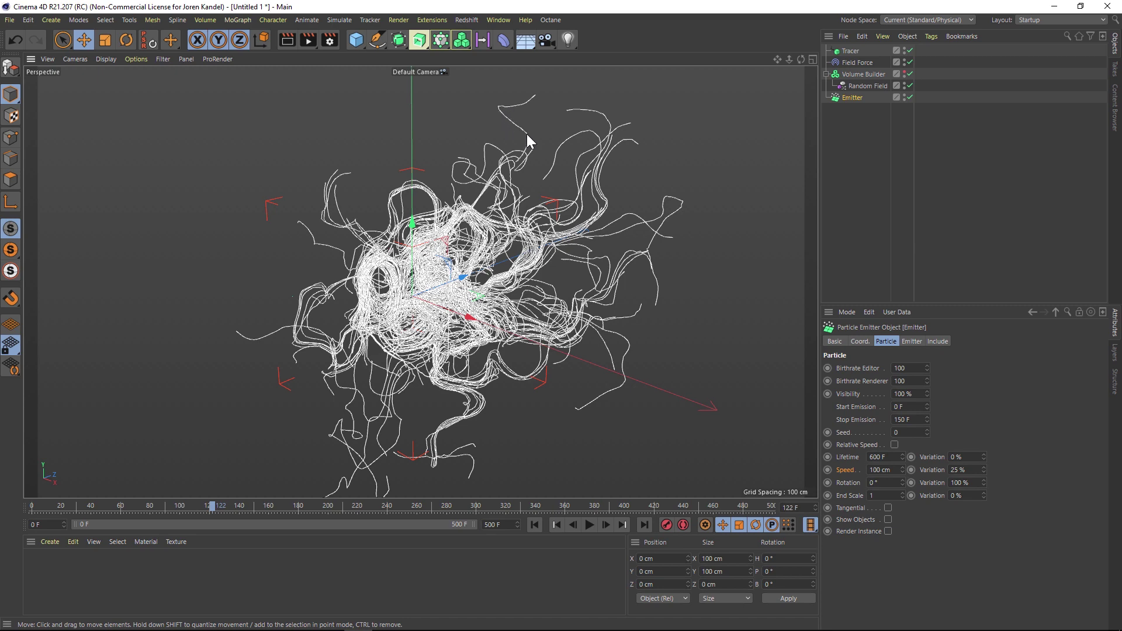
left_click(590, 525)
left_click(534, 524)
left_click(588, 525)
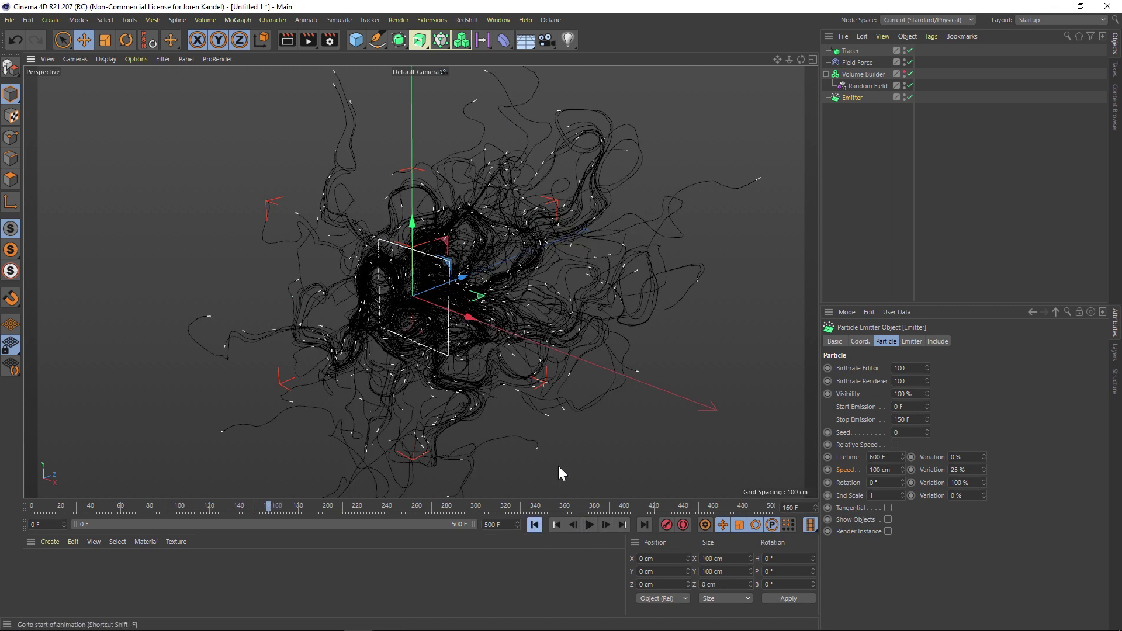
Set the Volume Builder's Vector Smooth filter to 2 iterations
left_click(862, 74)
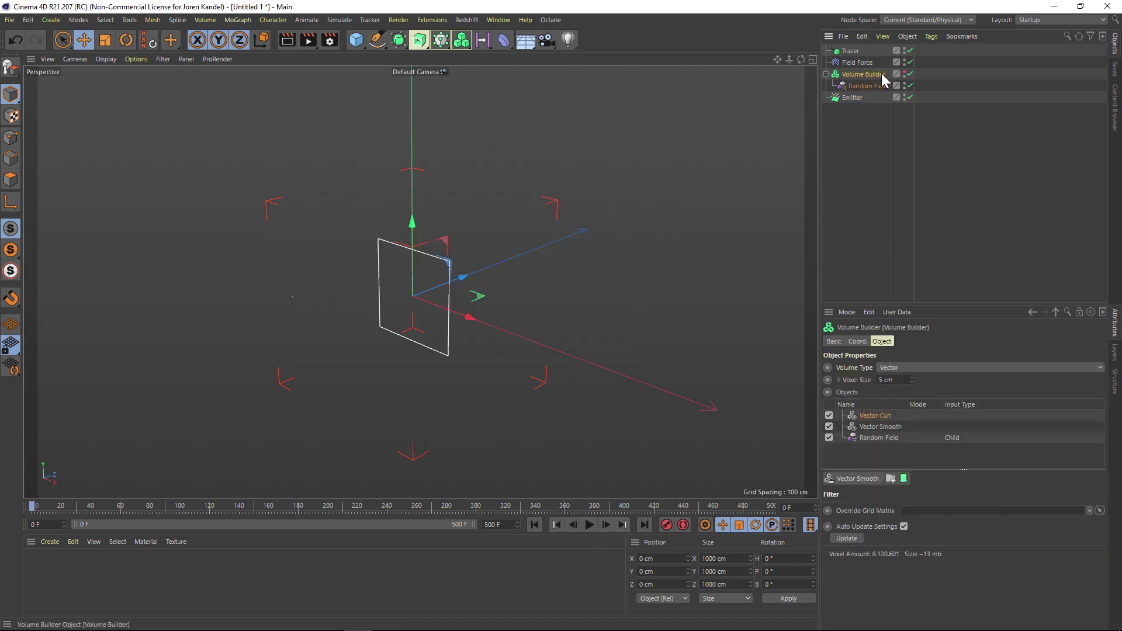
left_click(876, 427)
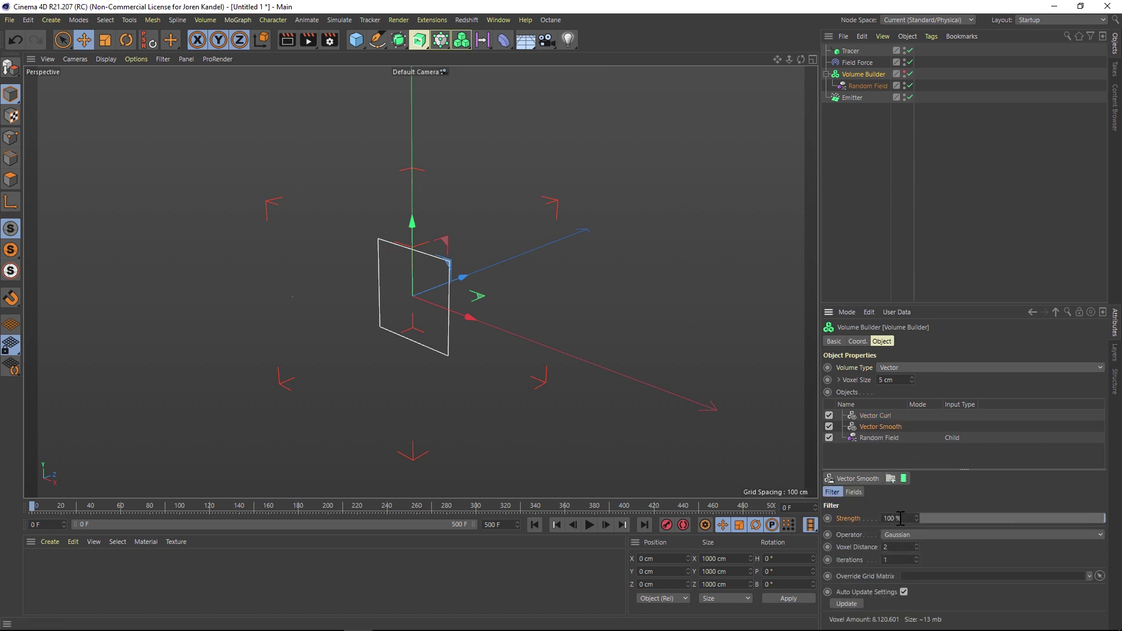
left_click(866, 560)
type("2")
key("Return")
Play the simulation with the extra smoothing, viewing the curling trails from several angles before stopping playback
left_click(588, 524)
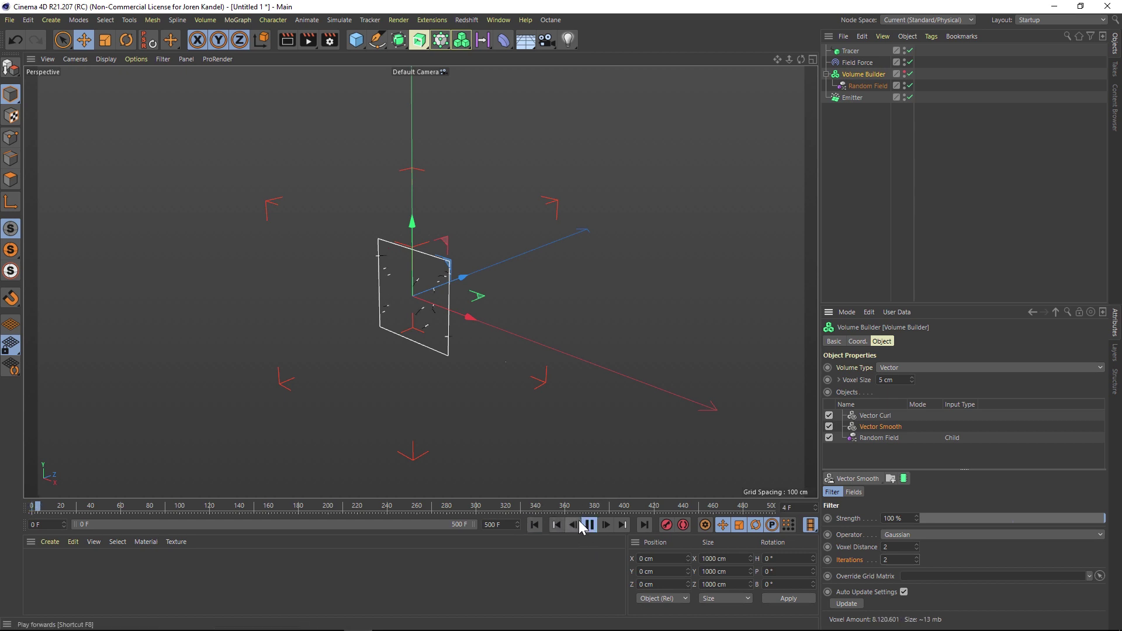
left_click_drag(426, 293, 634, 171, "alt")
left_click_drag(790, 61, 730, 62)
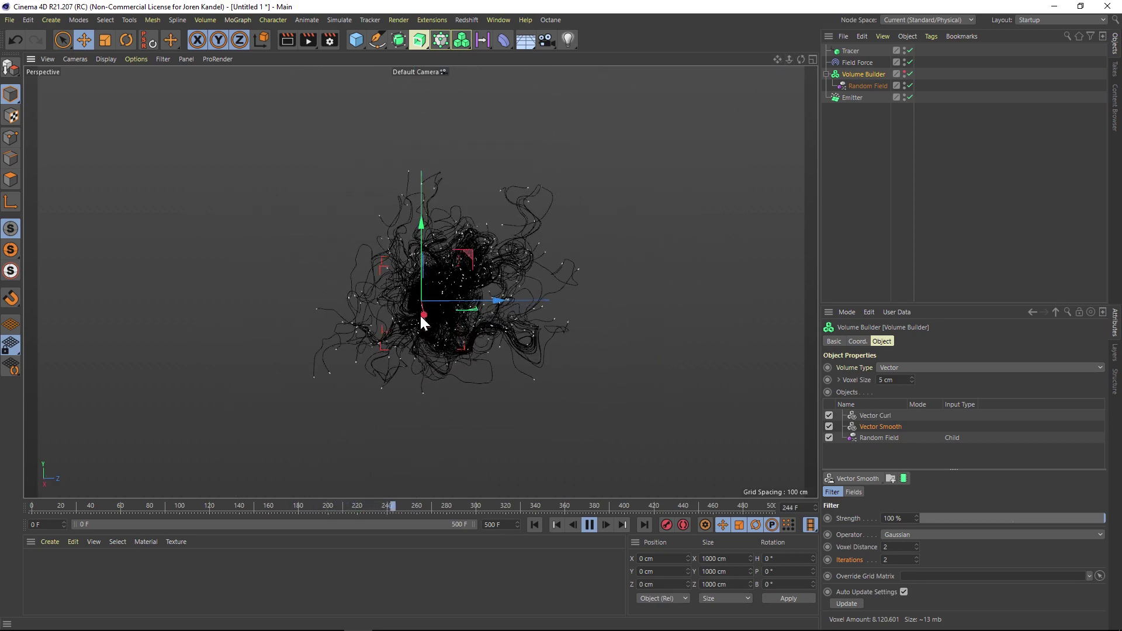
mouse_move(445, 294)
left_mouse_down("alt")
mouse_move(377, 291)
mouse_move(430, 283)
left_mouse_up("alt")
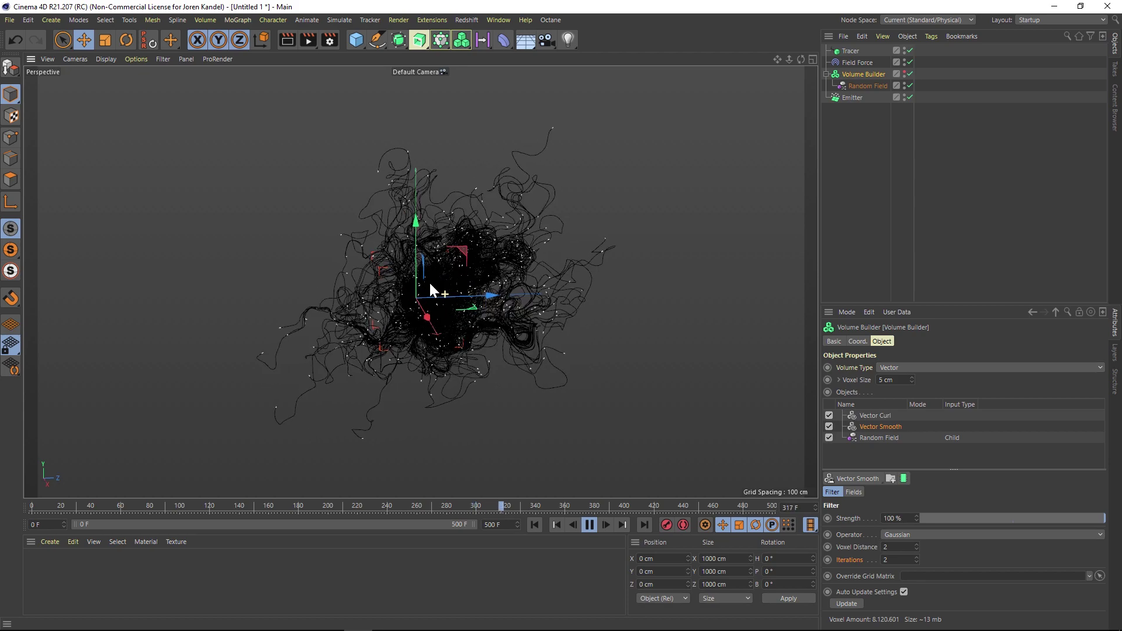
left_click(589, 524)
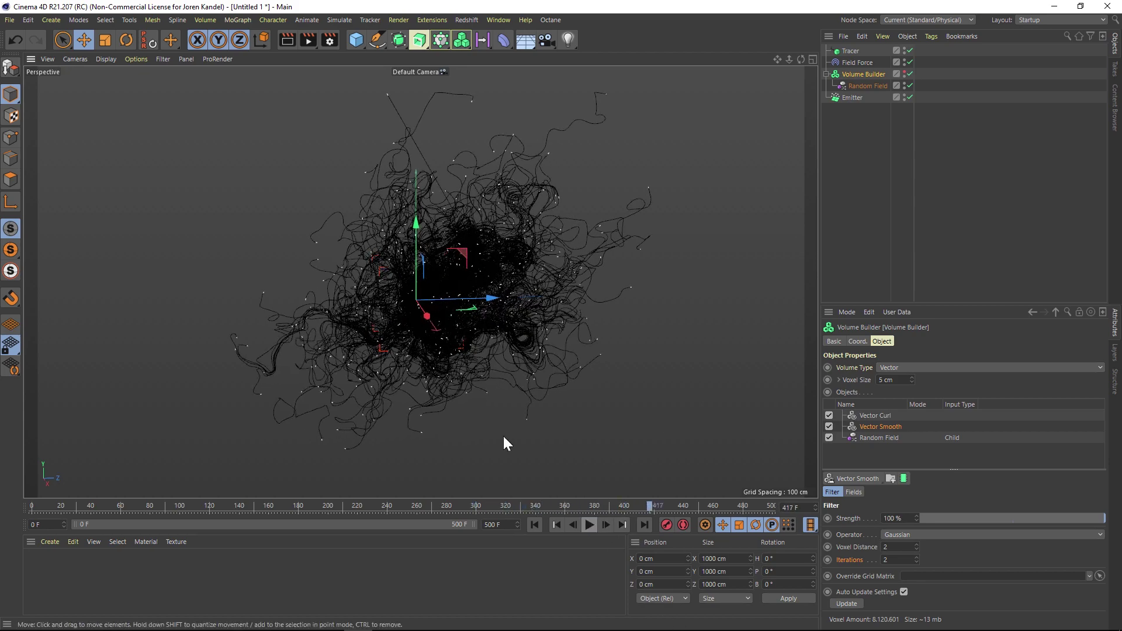
left_click_drag(445, 234, 485, 307, "alt")
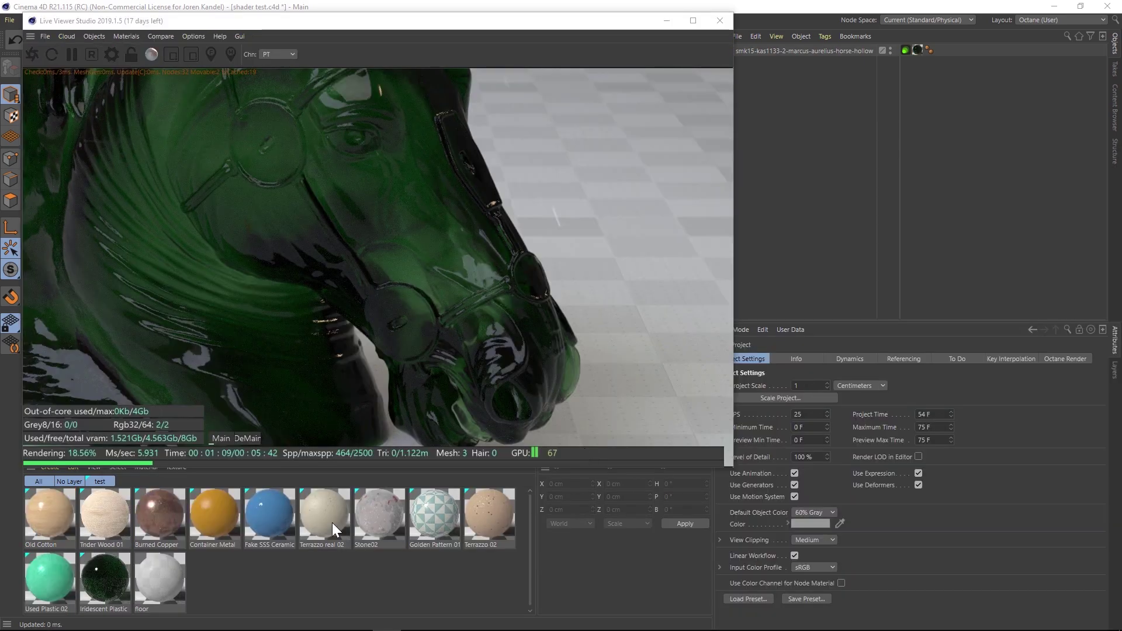
In the shader test scene, replace the horse's material with Fake SSS Ceramic, Container Metal and Burned Copper in turn
left_click_drag(921, 34, 916, 48)
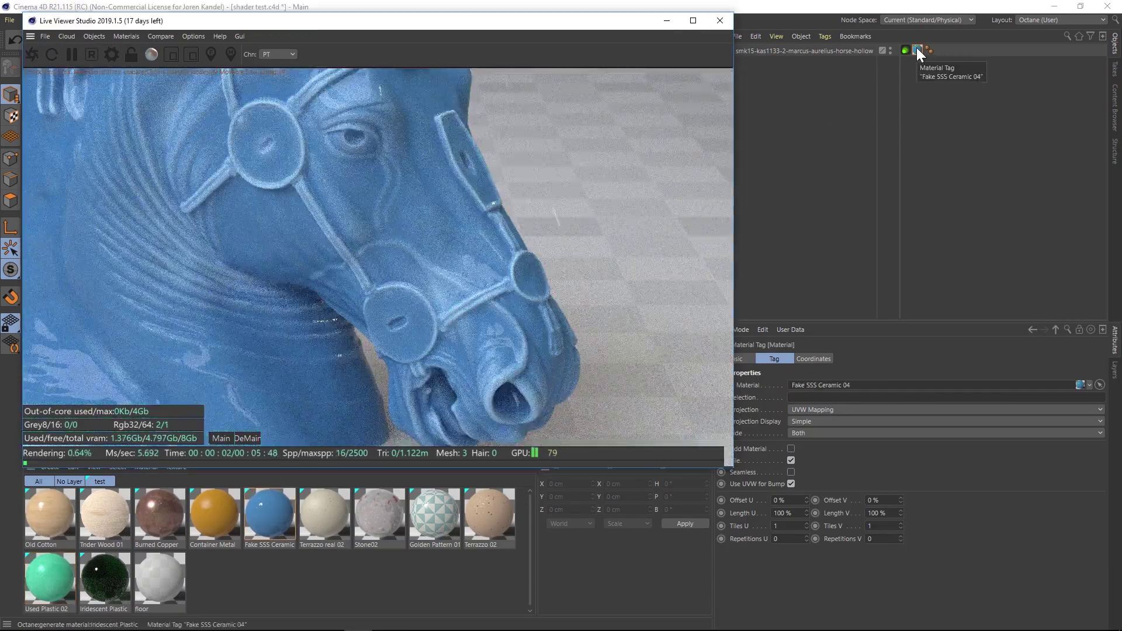
left_click_drag(215, 514, 916, 49)
left_click_drag(159, 514, 917, 46)
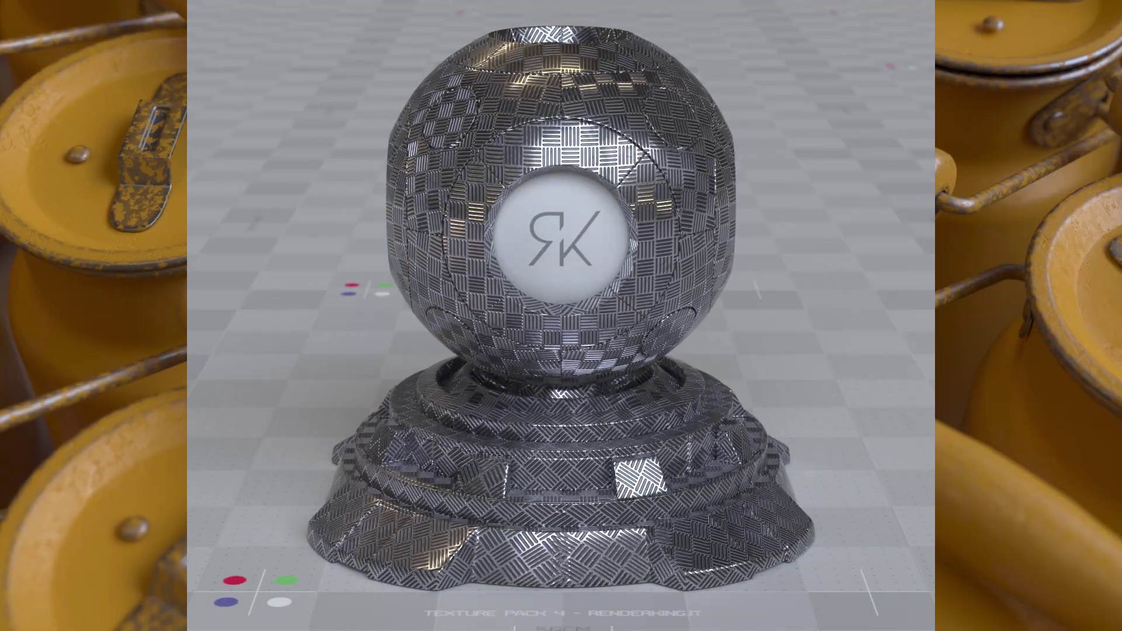